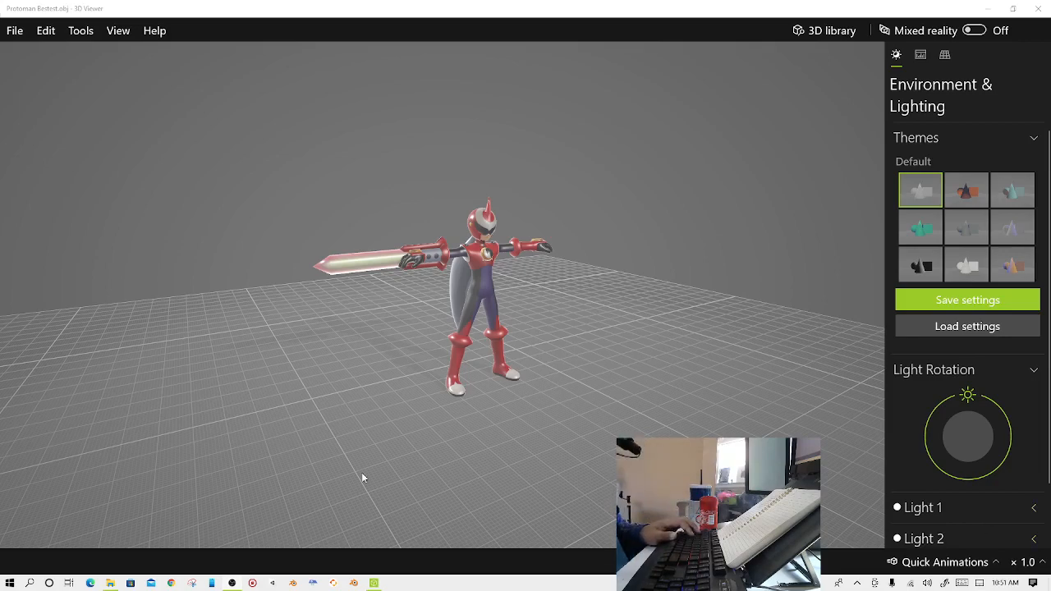
Examine the Protoman Bestest model from several angles, view the helm and boot models, and close the viewer windows.
{"action": "left_click_drag", "start_coordinate": [375, 368], "coordinate": [421, 383]}
{"action": "scroll", "coordinate": [425, 388], "scroll_direction": "up", "scroll_amount": 2}
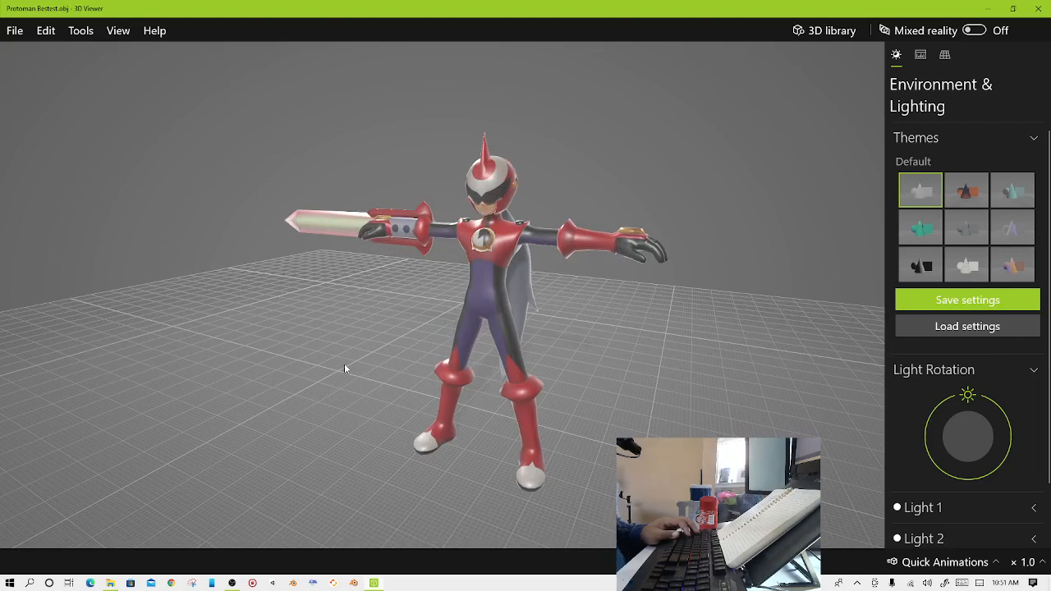
{"action": "left_click_drag", "start_coordinate": [309, 378], "coordinate": [383, 377]}
{"action": "mouse_move", "coordinate": [532, 425]}
{"action": "left_mouse_down"}
{"action": "mouse_move", "coordinate": [492, 431]}
{"action": "mouse_move", "coordinate": [502, 402]}
{"action": "mouse_move", "coordinate": [462, 397]}
{"action": "mouse_move", "coordinate": [513, 418]}
{"action": "left_mouse_up"}
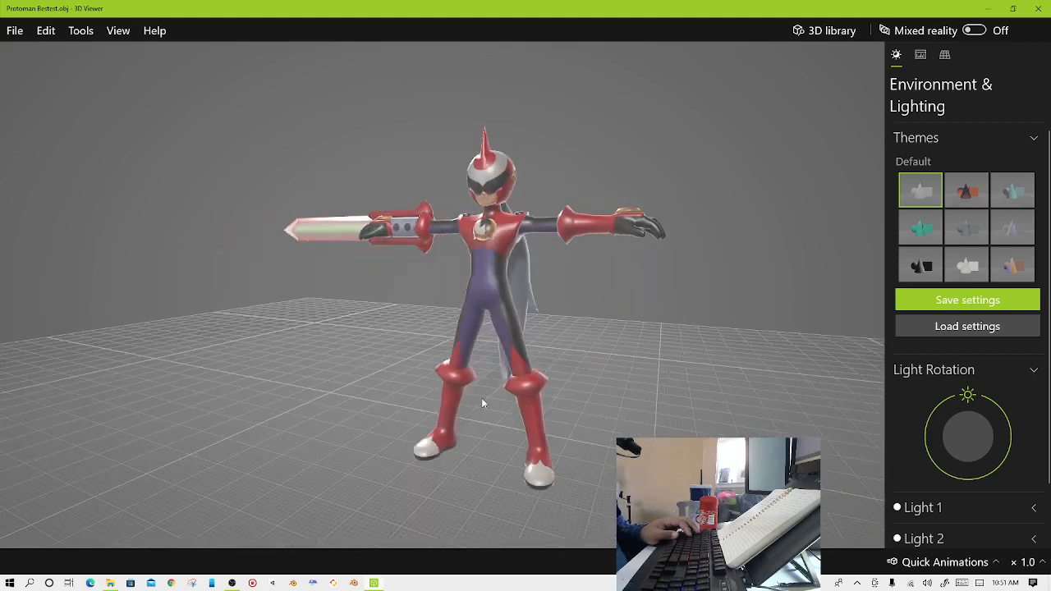
{"action": "left_click_drag", "start_coordinate": [392, 312], "coordinate": [410, 322]}
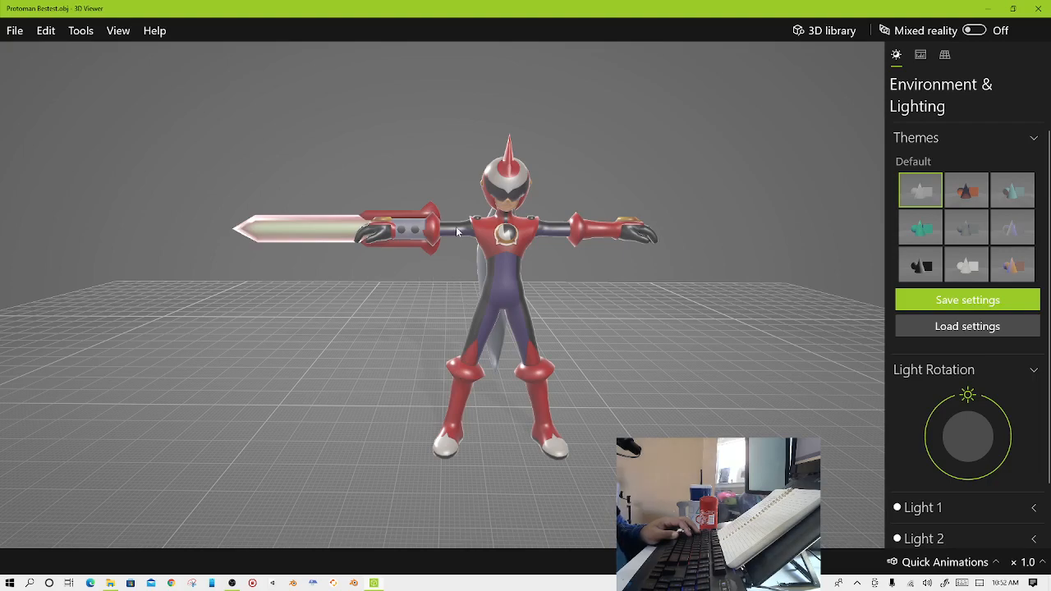
{"action": "left_click", "coordinate": [1038, 8]}
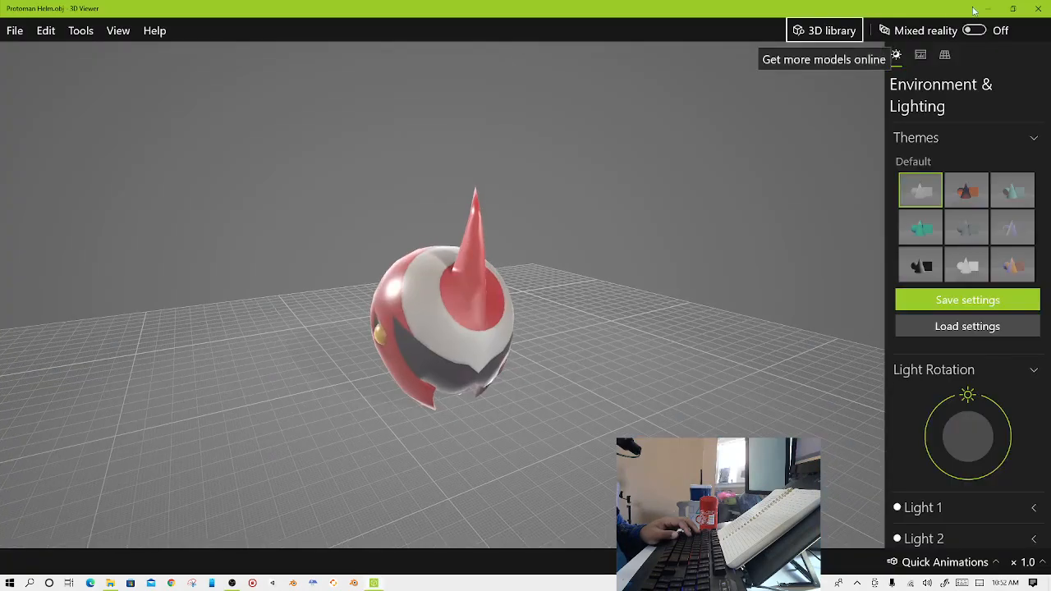
{"action": "left_click", "coordinate": [1038, 8]}
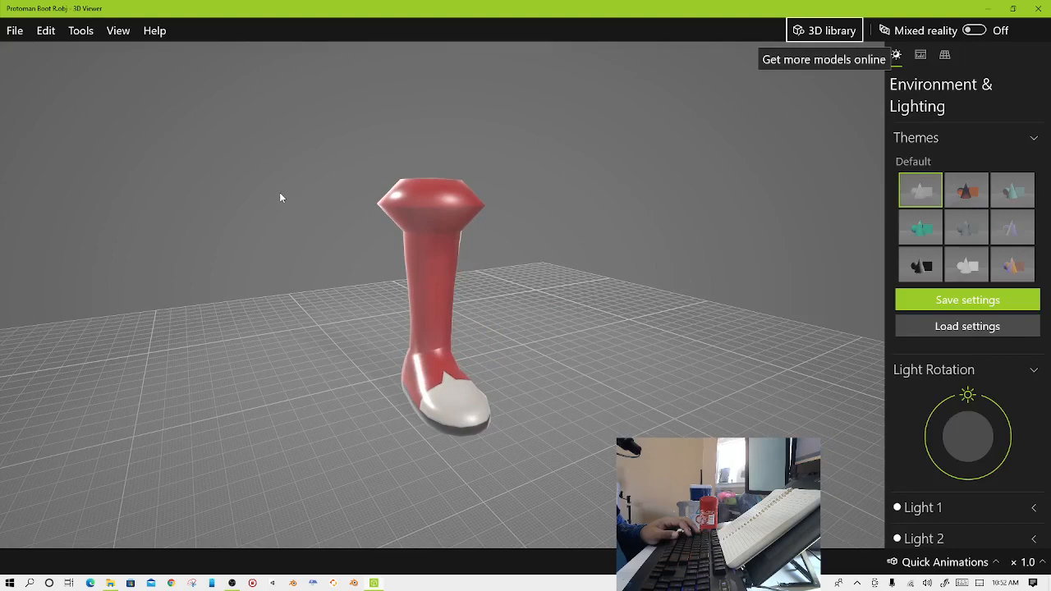
{"action": "left_click", "coordinate": [1036, 7]}
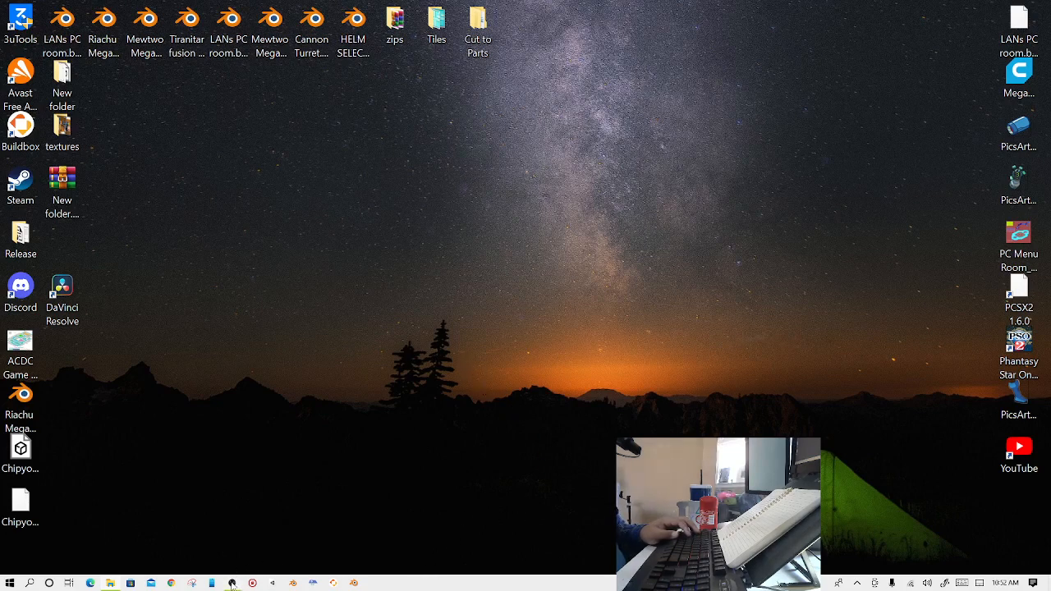
Launch Blender, dismiss the splash screen and delete the default cube.
{"action": "mouse_move", "coordinate": [233, 583]}
{"action": "left_click", "coordinate": [294, 583]}
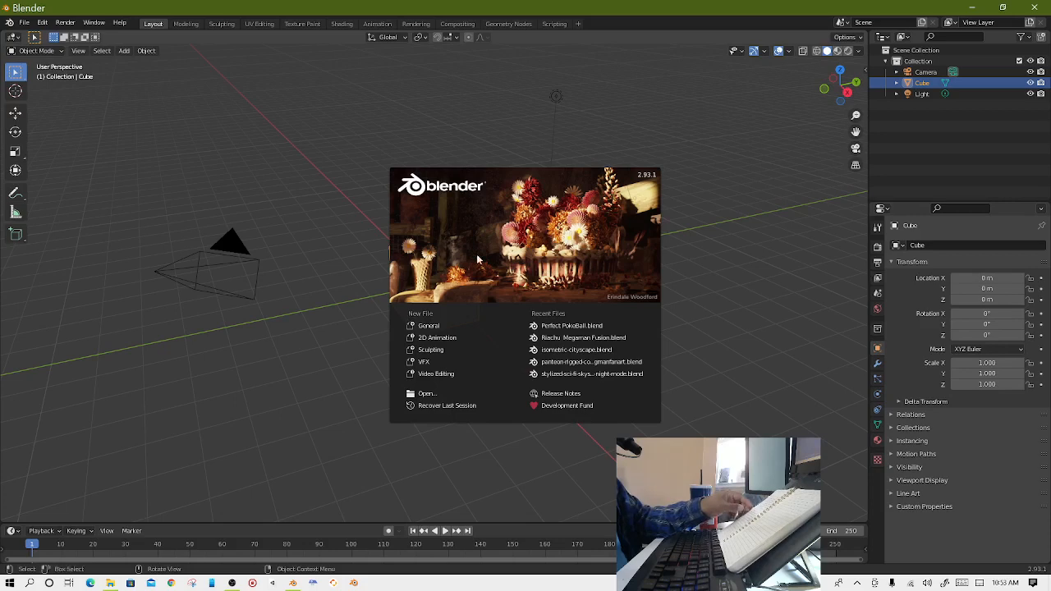
{"action": "left_click", "coordinate": [476, 258]}
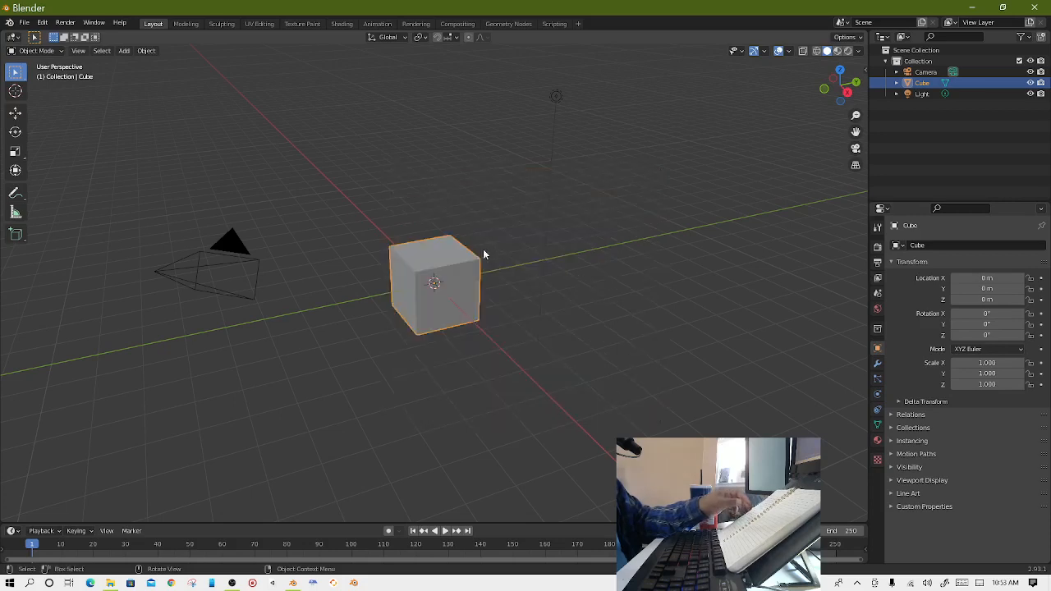
{"action": "key", "text": "Delete"}
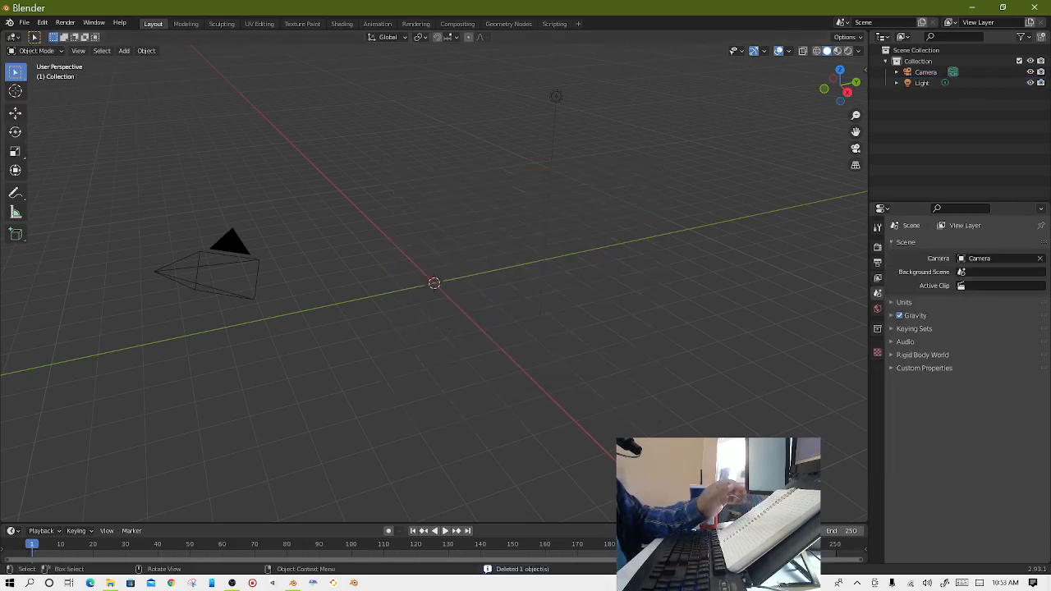
Import Protoman Bestest.obj as an OBJ model from the recent XDIVE Protoman folder.
{"action": "left_click", "coordinate": [24, 22]}
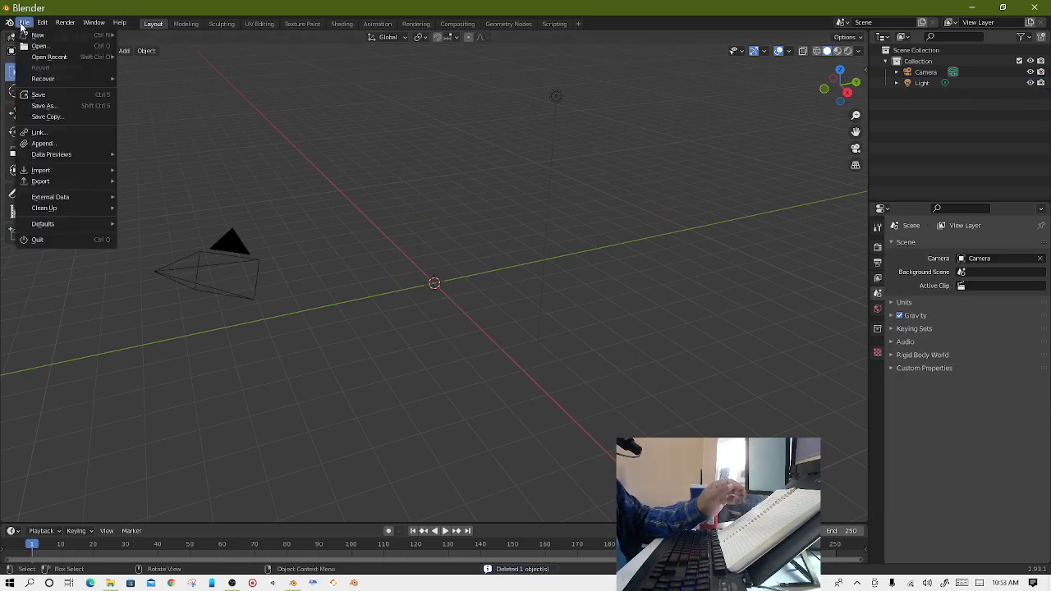
{"action": "mouse_move", "coordinate": [108, 172]}
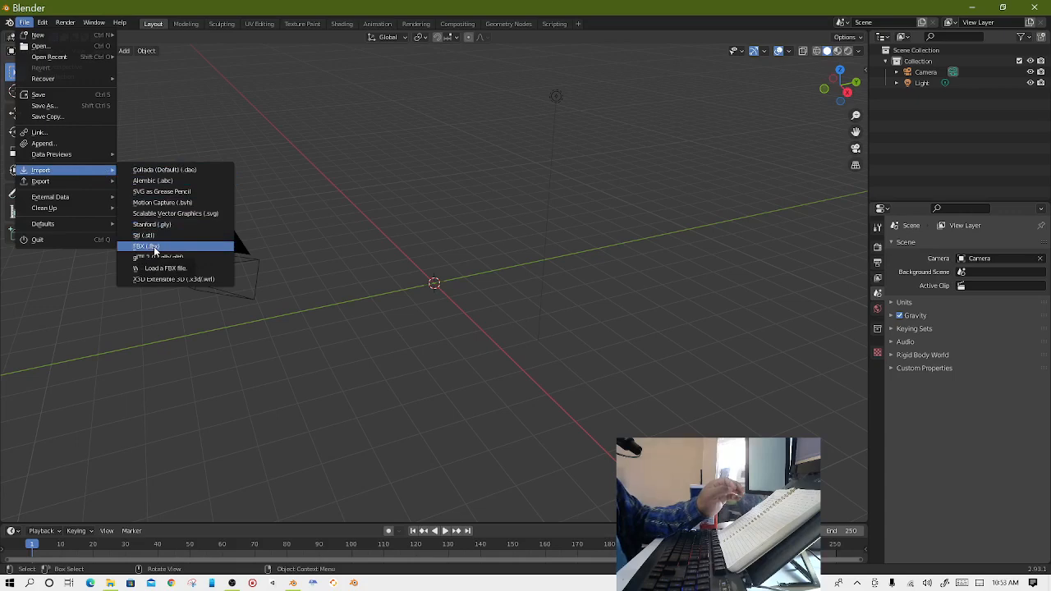
{"action": "left_click", "coordinate": [156, 268]}
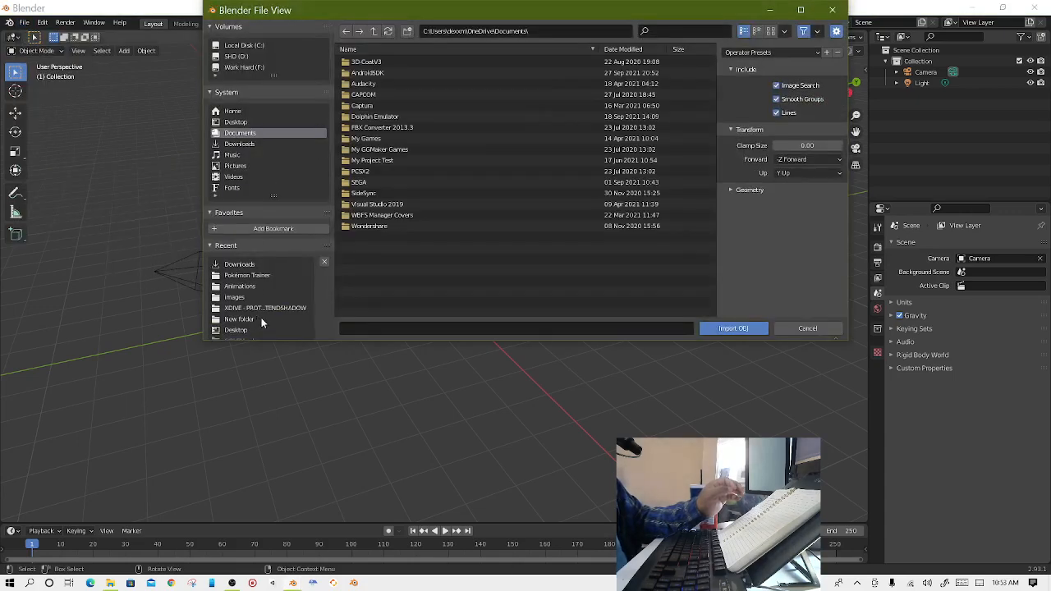
{"action": "left_click", "coordinate": [271, 310]}
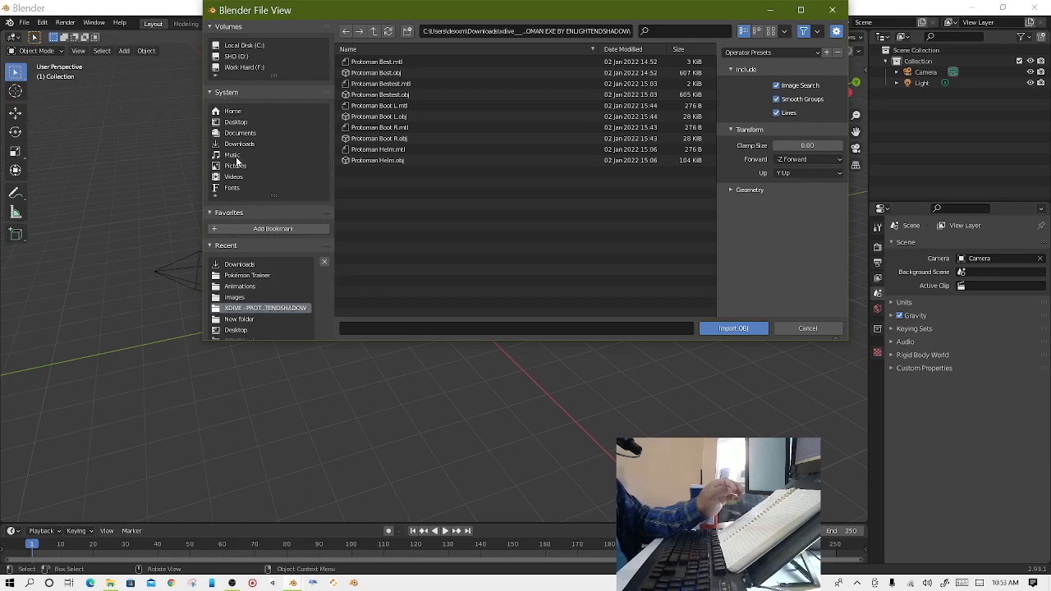
{"action": "double_click", "coordinate": [275, 308]}
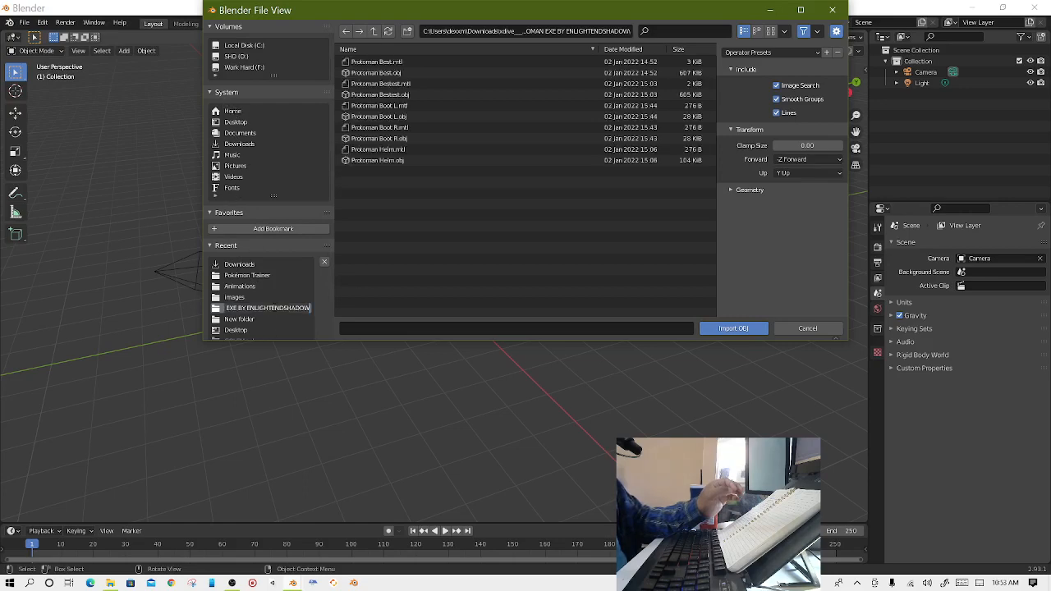
{"action": "left_click", "coordinate": [381, 186]}
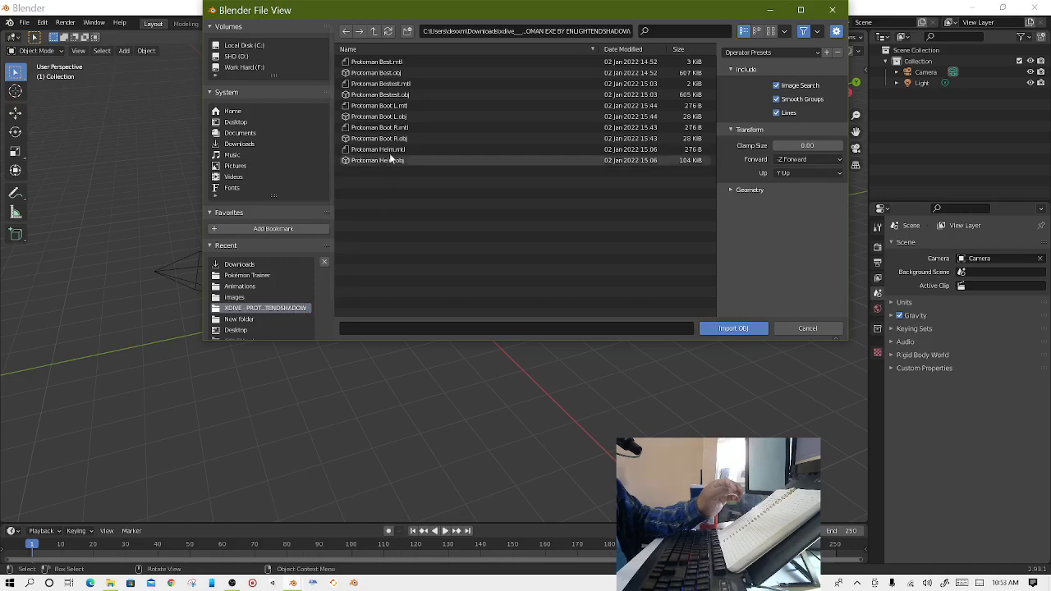
{"action": "left_click", "coordinate": [404, 96]}
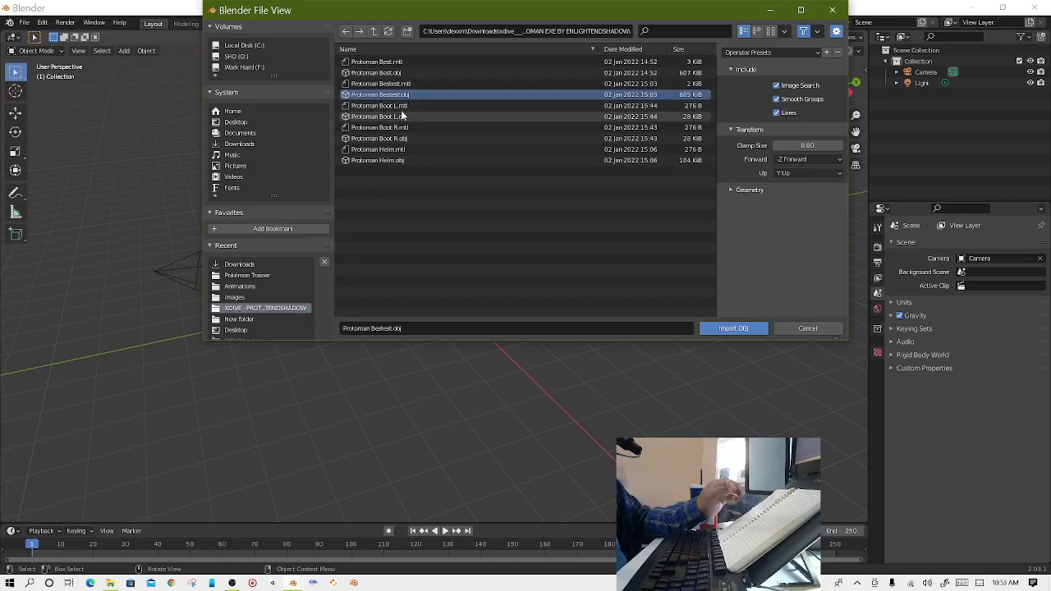
{"action": "double_click", "coordinate": [403, 97]}
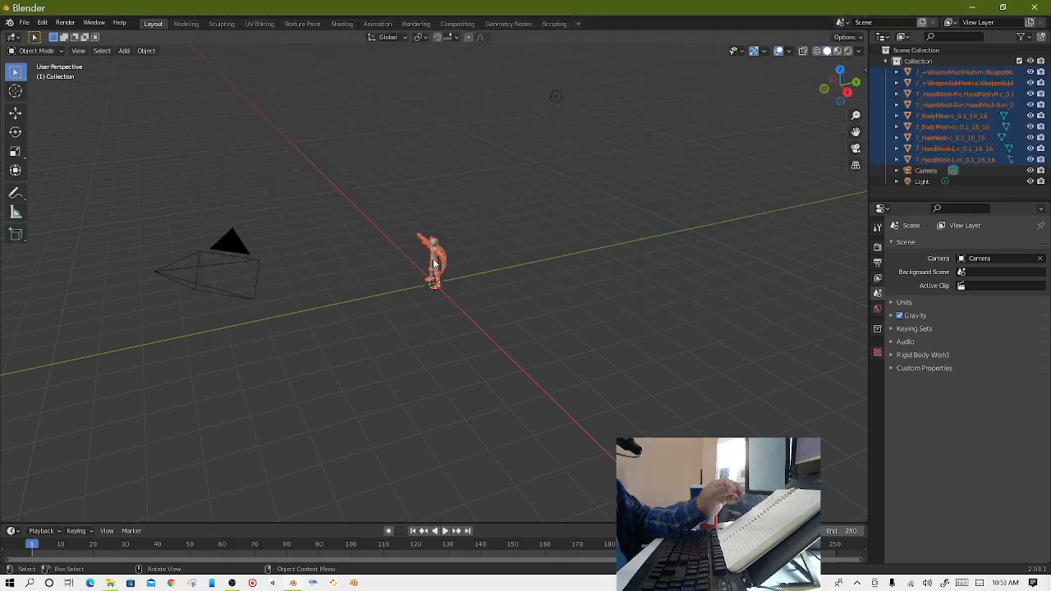
Inspect the imported model from the front in the Texture Paint workspace with its meshes deselected.
{"action": "scroll", "coordinate": [426, 333], "scroll_direction": "up", "scroll_amount": 5}
{"action": "middle_click_drag", "start_coordinate": [427, 332], "coordinate": [495, 310]}
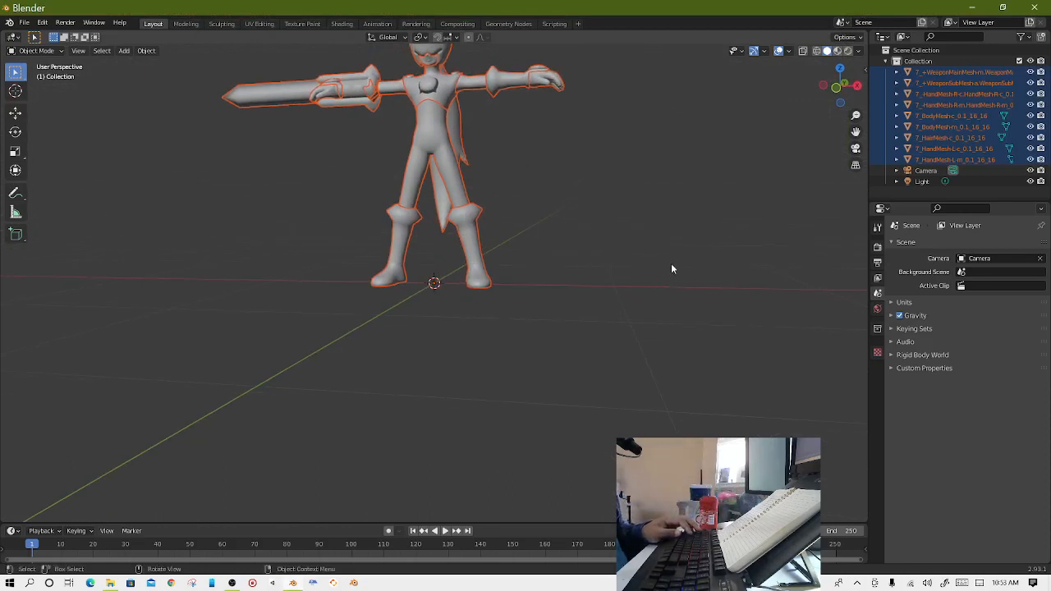
{"action": "left_click", "coordinate": [307, 24]}
{"action": "scroll", "coordinate": [608, 287], "scroll_direction": "up", "scroll_amount": 8}
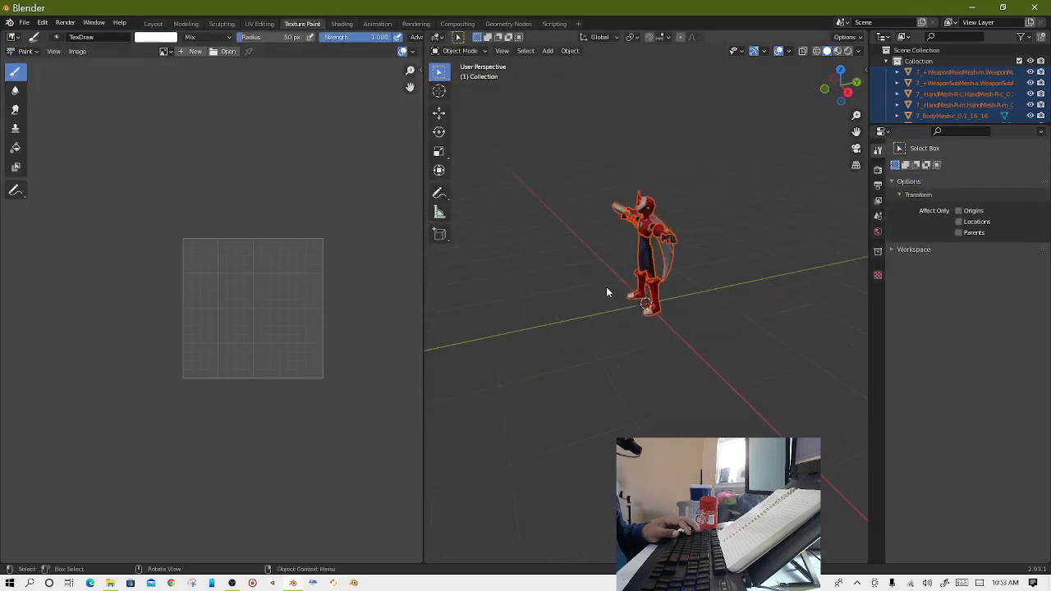
{"action": "middle_click_drag", "start_coordinate": [606, 287], "coordinate": [612, 310]}
{"action": "left_click", "coordinate": [581, 314]}
{"action": "mouse_move", "coordinate": [542, 283]}
{"action": "middle_mouse_down"}
{"action": "mouse_move", "coordinate": [567, 266]}
{"action": "mouse_move", "coordinate": [547, 194]}
{"action": "middle_mouse_up"}
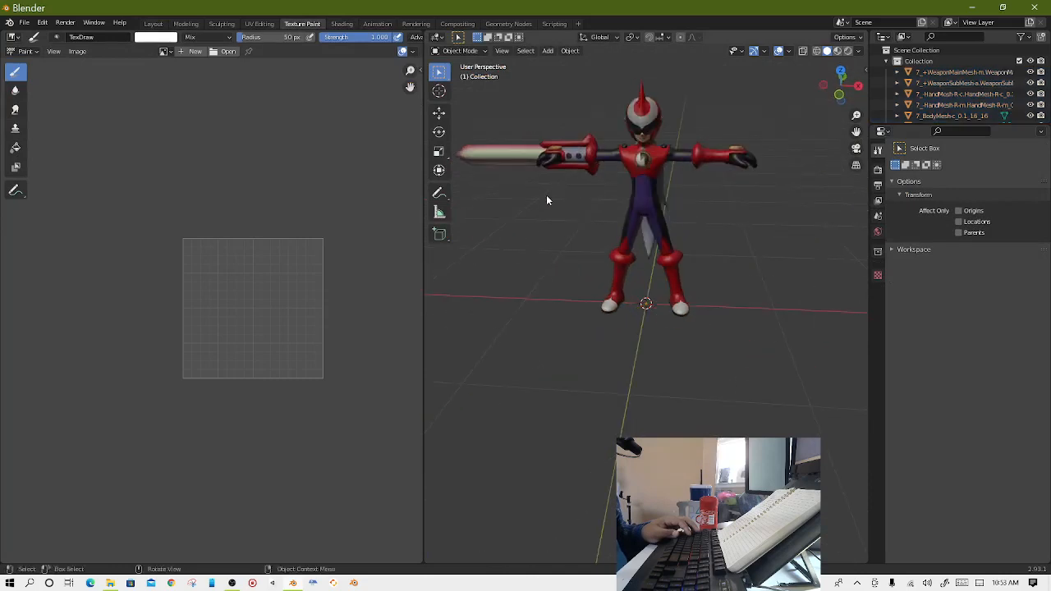
Switch to the Shading workspace and inspect the character's textures from the front.
{"action": "left_click", "coordinate": [342, 23]}
{"action": "scroll", "coordinate": [514, 279], "scroll_direction": "up", "scroll_amount": 5}
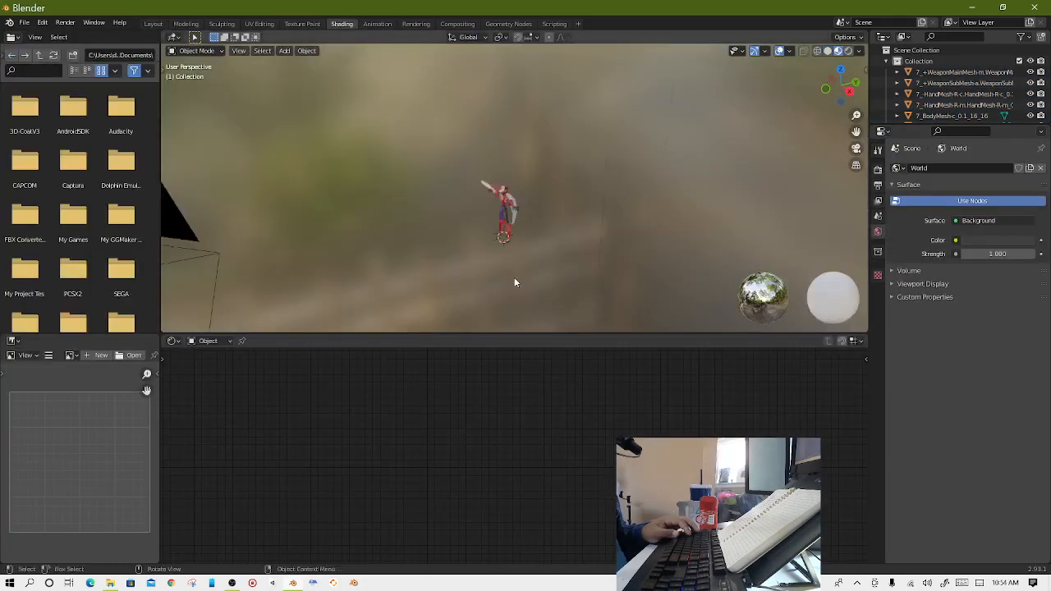
{"action": "middle_click_drag", "start_coordinate": [516, 280], "coordinate": [534, 235]}
{"action": "scroll", "coordinate": [542, 228], "scroll_direction": "up", "scroll_amount": 3}
{"action": "scroll", "coordinate": [542, 228], "scroll_direction": "down", "scroll_amount": 3}
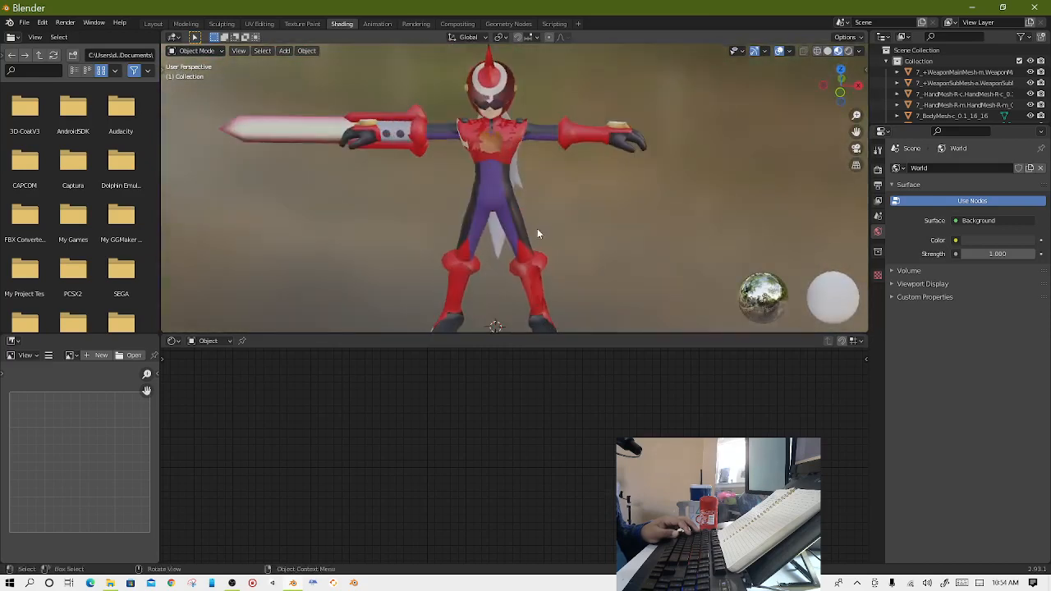
{"action": "scroll", "coordinate": [534, 234], "scroll_direction": "down", "scroll_amount": 1}
Select the helmet, chest and boots mesh and disconnect the Alpha and Base Color inputs of its Principled BSDF.
{"action": "left_click", "coordinate": [502, 107]}
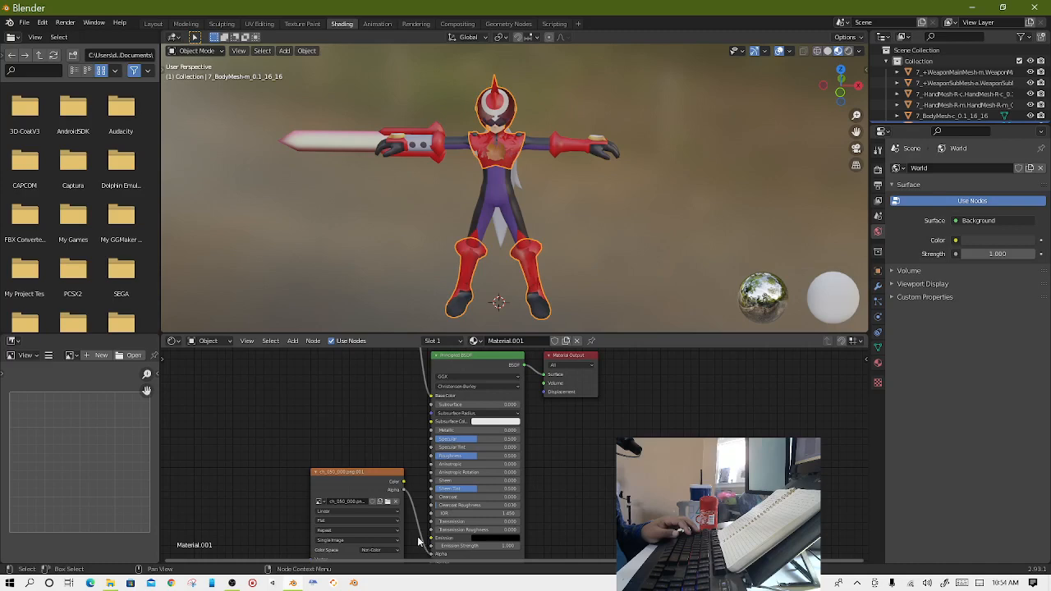
{"action": "scroll", "coordinate": [423, 452], "scroll_direction": "down", "scroll_amount": 1}
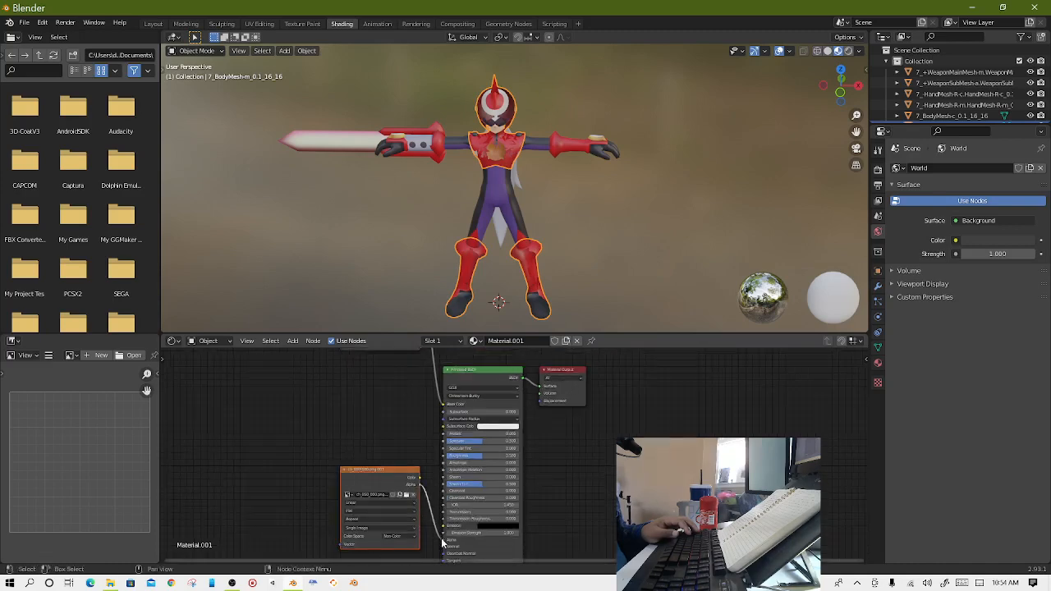
{"action": "mouse_move", "coordinate": [442, 543]}
{"action": "left_mouse_down"}
{"action": "mouse_move", "coordinate": [405, 535]}
{"action": "mouse_move", "coordinate": [406, 526]}
{"action": "left_mouse_up"}
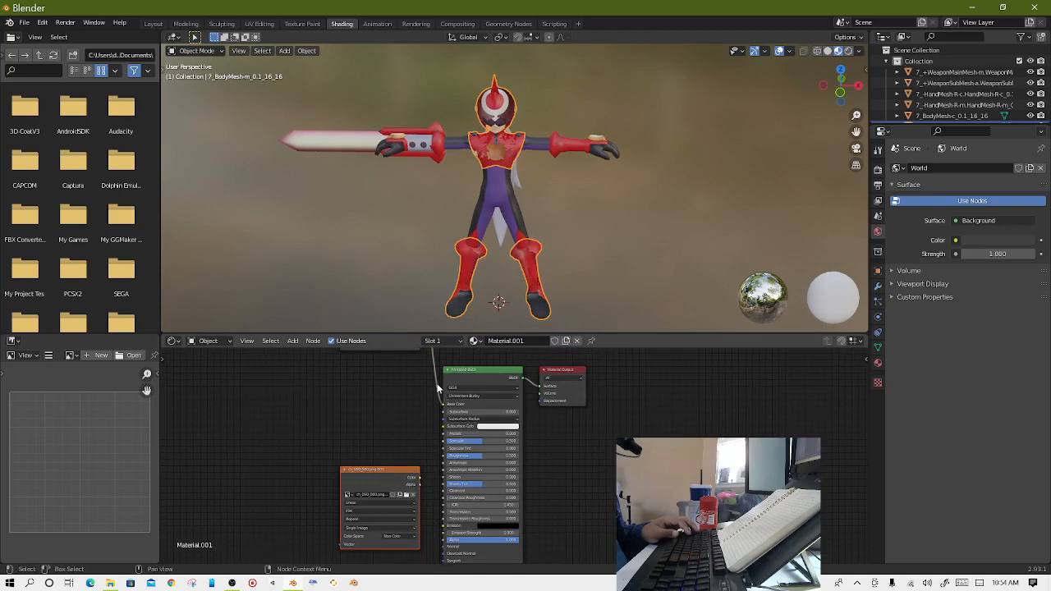
{"action": "left_click_drag", "start_coordinate": [437, 385], "coordinate": [403, 401]}
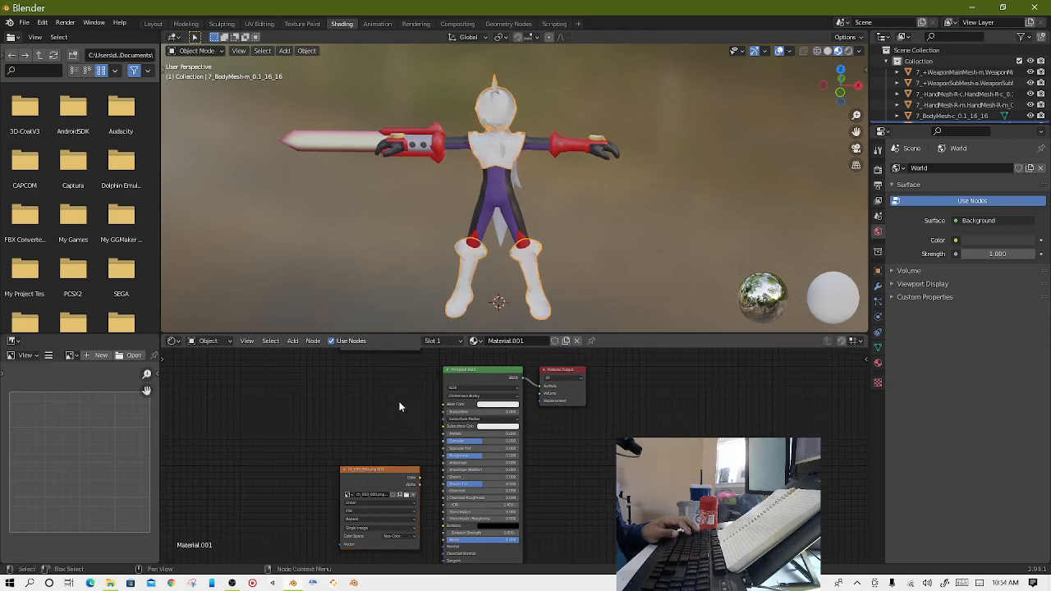
Unlink Material.001 from the helmet, chest and boots mesh and create a new material in its place.
{"action": "scroll", "coordinate": [402, 433], "scroll_direction": "up", "scroll_amount": 1}
{"action": "middle_click_drag", "start_coordinate": [457, 244], "coordinate": [466, 223]}
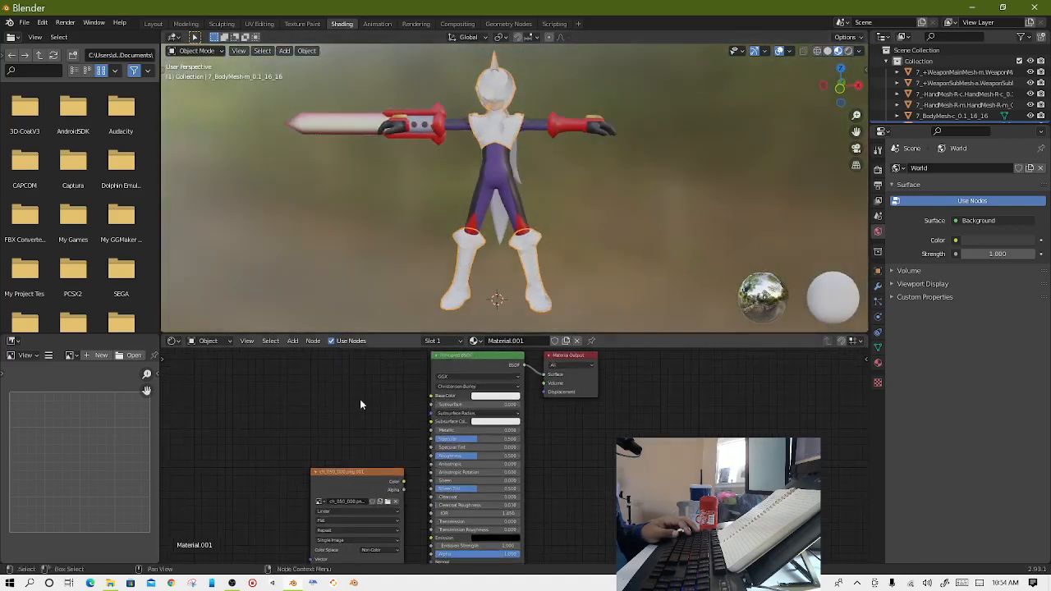
{"action": "scroll", "coordinate": [472, 408], "scroll_direction": "down", "scroll_amount": 1}
{"action": "left_click", "coordinate": [576, 341]}
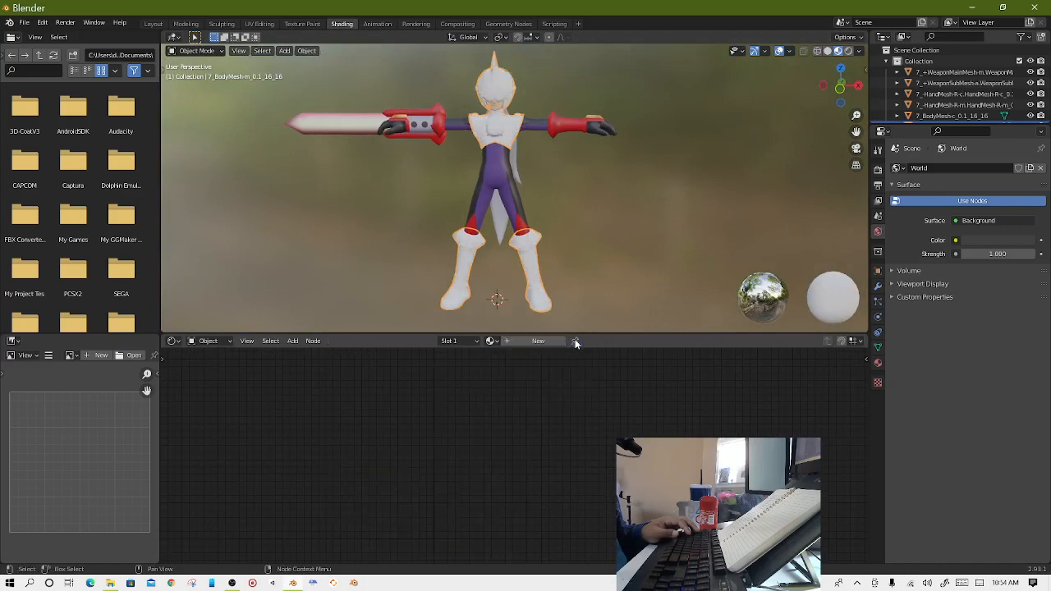
{"action": "mouse_move", "coordinate": [497, 259]}
{"action": "middle_mouse_down"}
{"action": "mouse_move", "coordinate": [542, 249]}
{"action": "mouse_move", "coordinate": [509, 243]}
{"action": "middle_mouse_up"}
{"action": "left_click", "coordinate": [532, 340]}
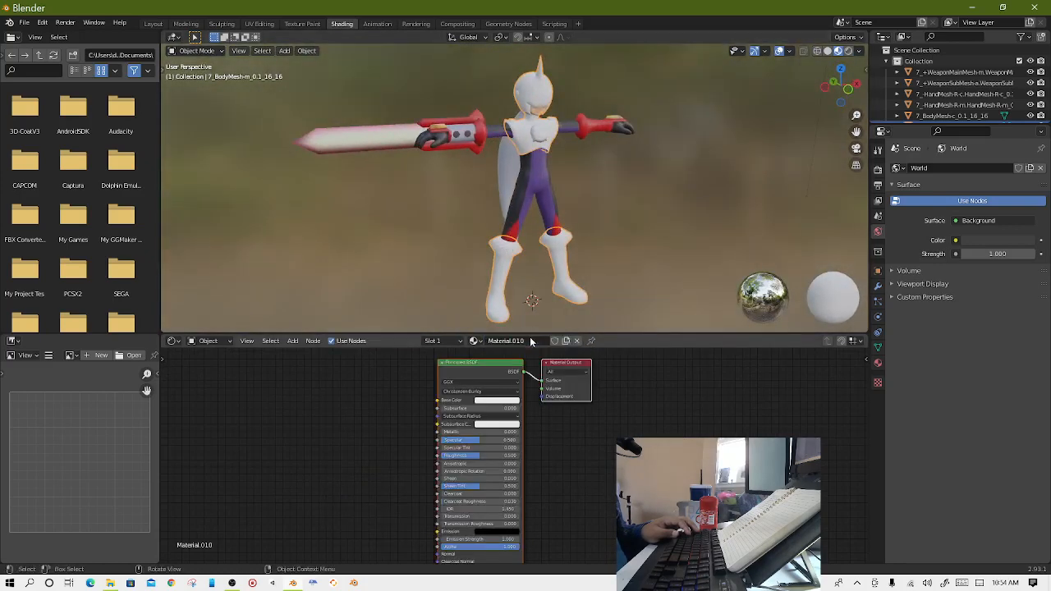
Add an Image Texture node and connect its Color output to the Principled BSDF's Base Color.
{"action": "left_click", "coordinate": [293, 341]}
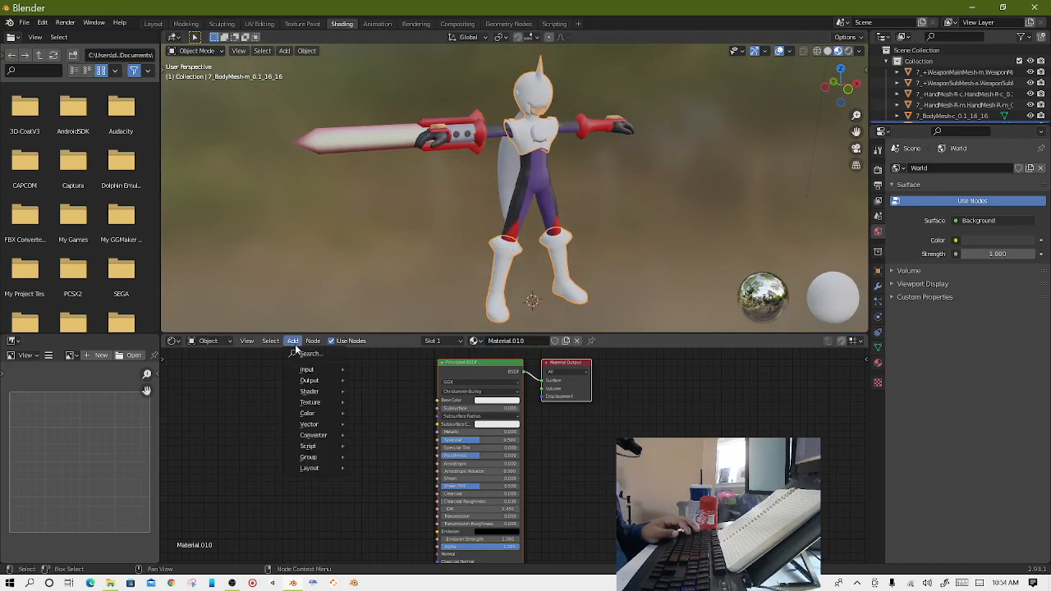
{"action": "mouse_move", "coordinate": [319, 402]}
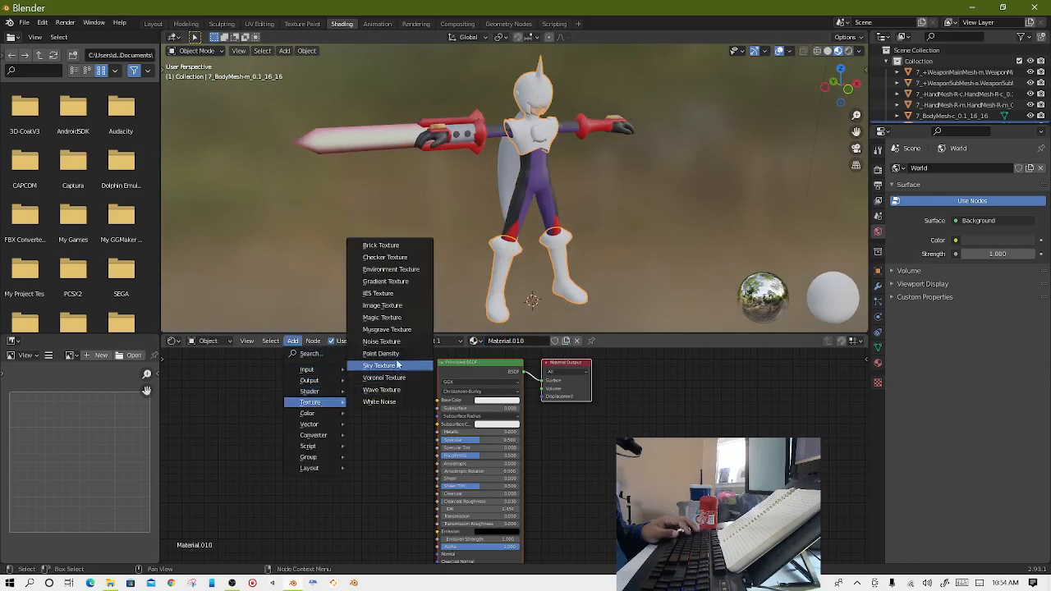
{"action": "left_click", "coordinate": [391, 308]}
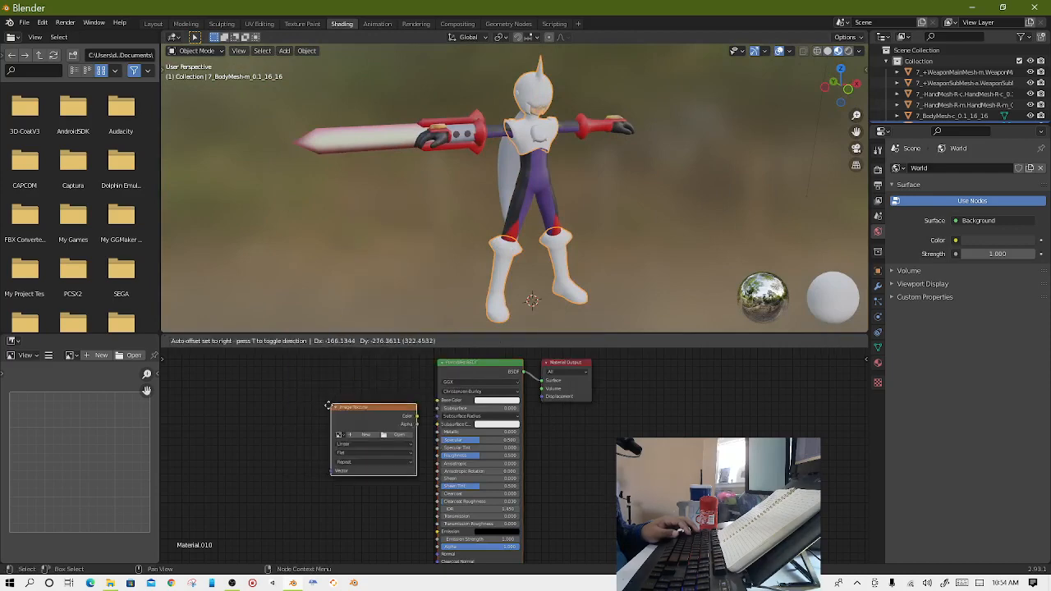
{"action": "left_click", "coordinate": [333, 421]}
{"action": "left_click_drag", "start_coordinate": [399, 427], "coordinate": [437, 400]}
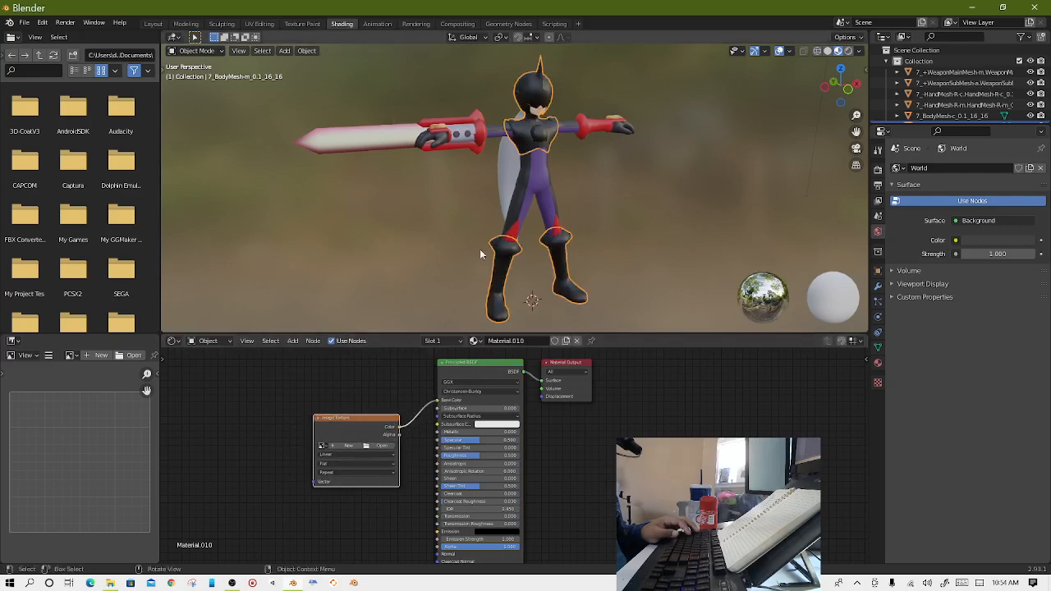
Assign the existing image ch_050_000.png to the Image Texture node of the helmet, chest and boots material.
{"action": "middle_click_drag", "start_coordinate": [479, 249], "coordinate": [511, 252]}
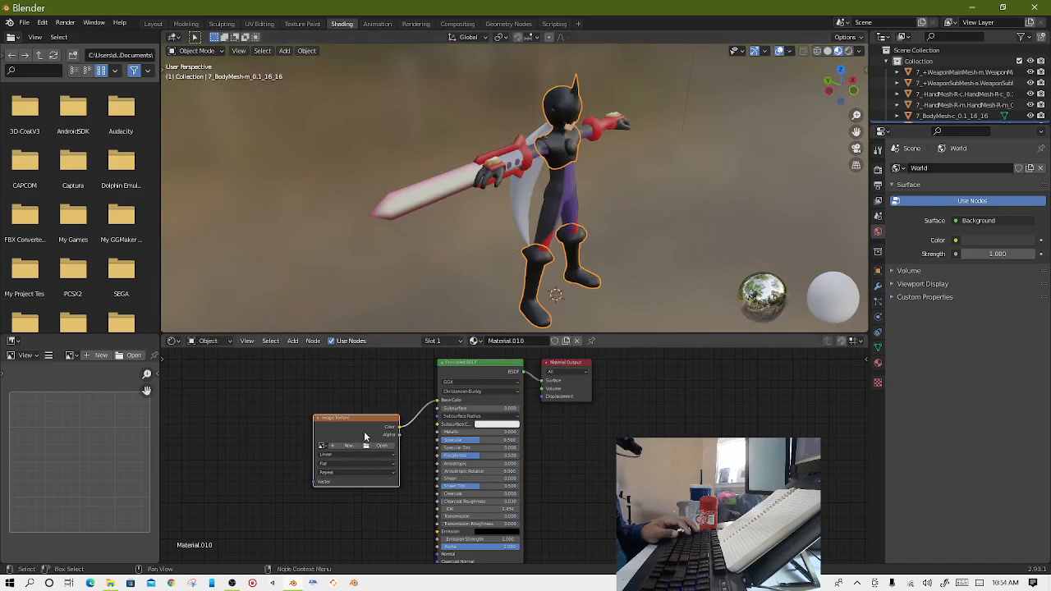
{"action": "left_click", "coordinate": [328, 445]}
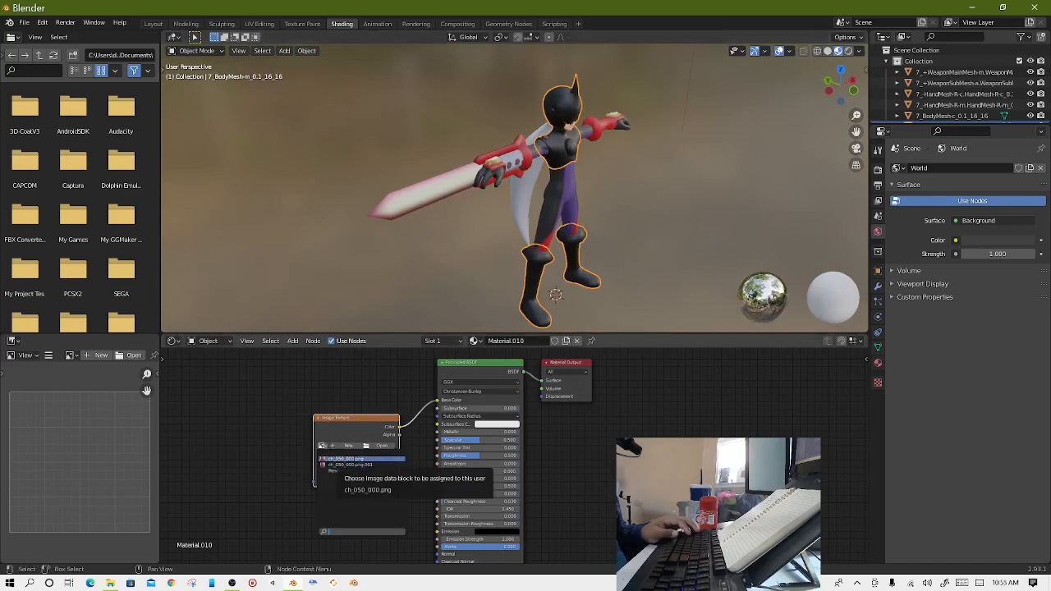
{"action": "left_click", "coordinate": [354, 459]}
{"action": "middle_click_drag", "start_coordinate": [612, 216], "coordinate": [568, 200]}
{"action": "scroll", "coordinate": [602, 220], "scroll_direction": "up", "scroll_amount": 4}
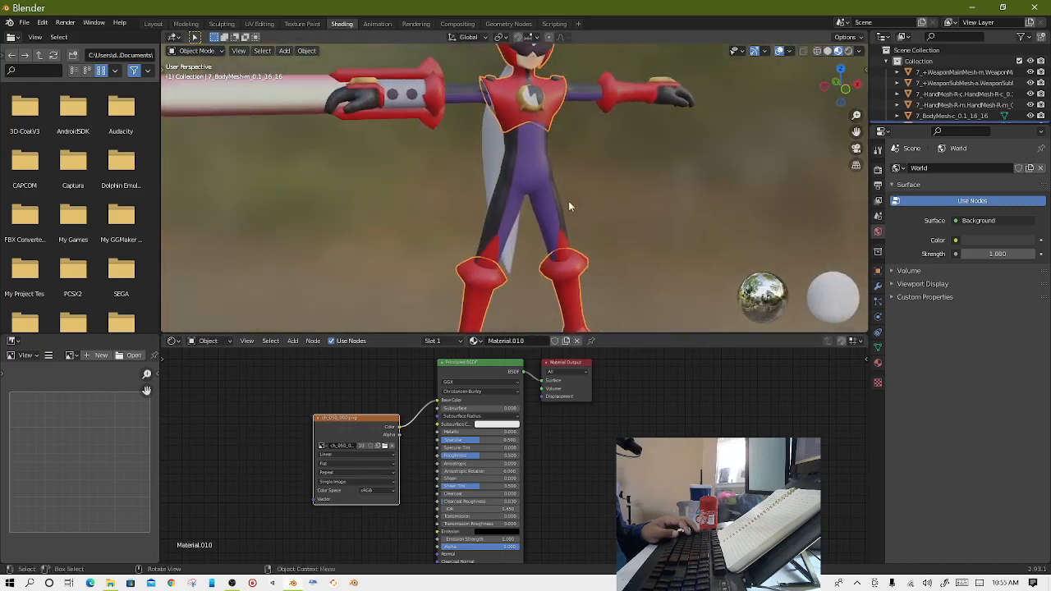
{"action": "scroll", "coordinate": [610, 221], "scroll_direction": "down", "scroll_amount": 2}
Examine the material nodes of the bodysuit mesh and the left forearm mesh.
{"action": "left_click", "coordinate": [624, 220]}
{"action": "left_click", "coordinate": [540, 185]}
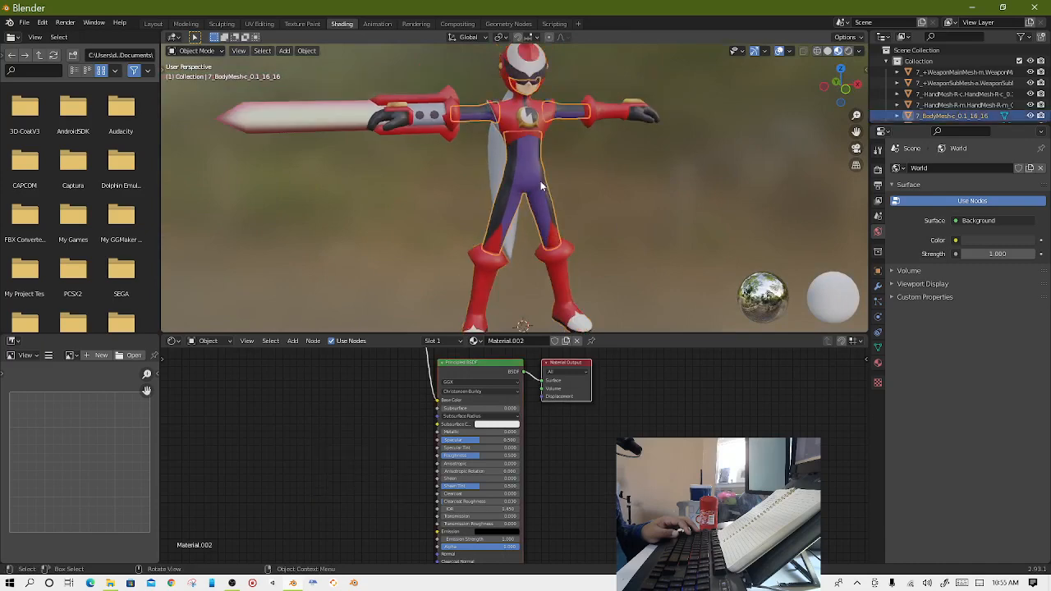
{"action": "middle_click_drag", "start_coordinate": [603, 208], "coordinate": [584, 248]}
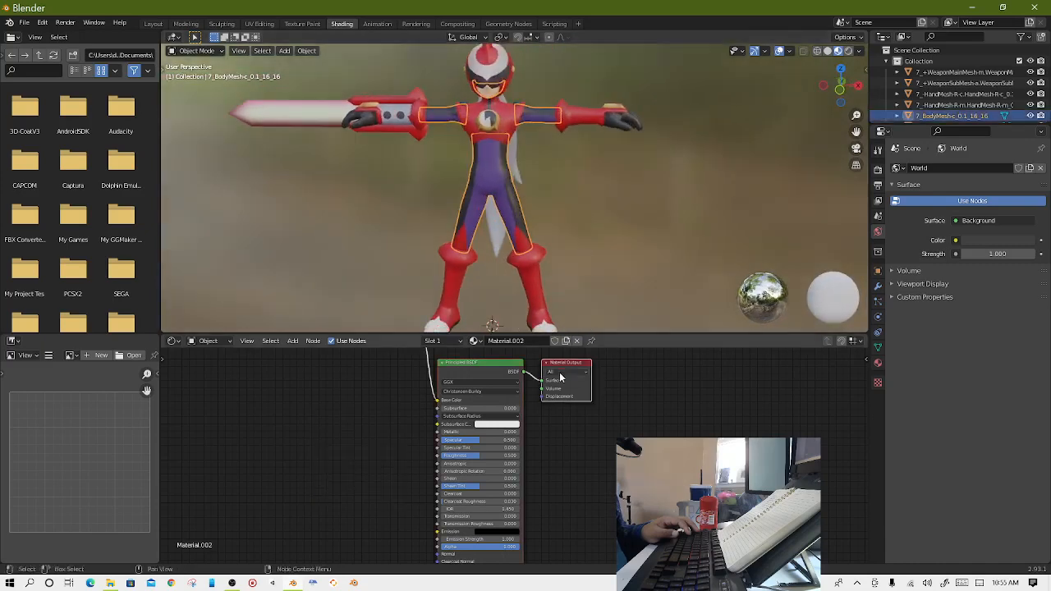
{"action": "middle_click_drag", "start_coordinate": [356, 453], "coordinate": [395, 509]}
{"action": "left_click", "coordinate": [591, 120]}
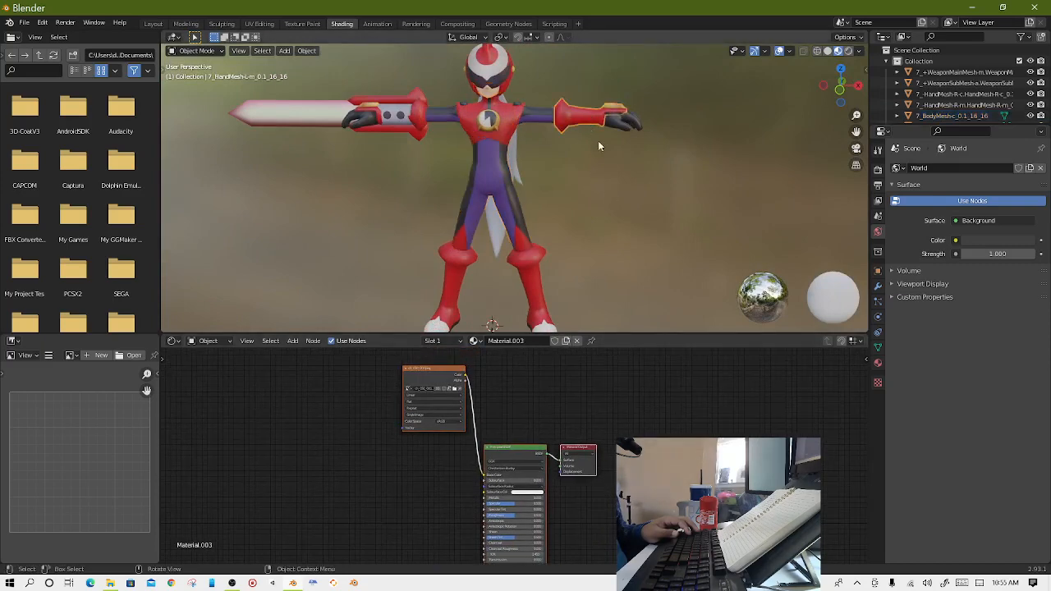
{"action": "middle_click_drag", "start_coordinate": [598, 141], "coordinate": [616, 162]}
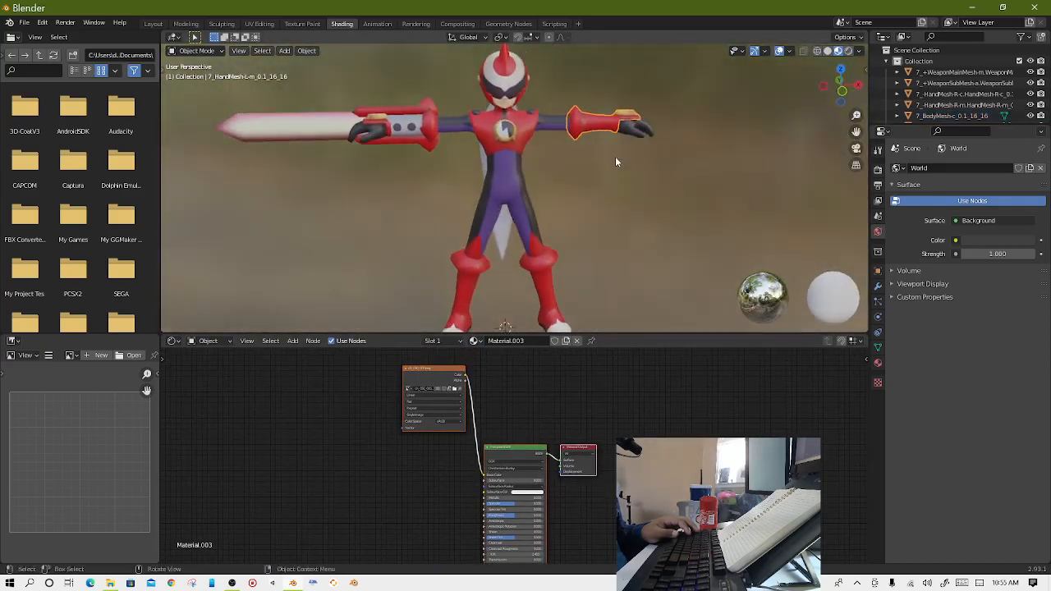
Switch to the Modeling workspace and return from Edit Mode to Object Mode.
{"action": "left_click", "coordinate": [187, 24]}
{"action": "scroll", "coordinate": [478, 257], "scroll_direction": "up", "scroll_amount": 11}
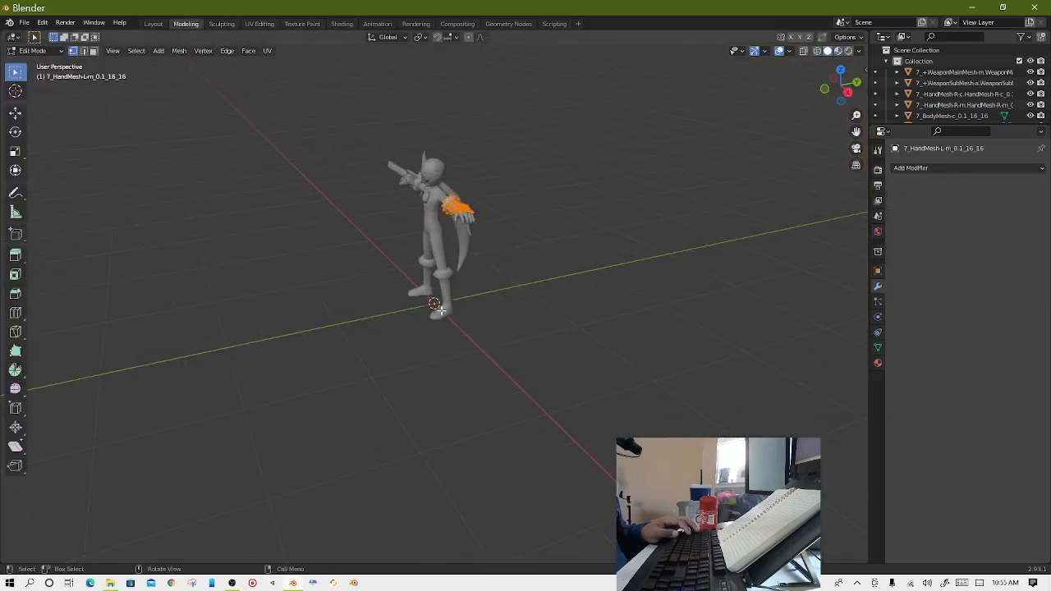
{"action": "middle_click_drag", "start_coordinate": [389, 247], "coordinate": [490, 338]}
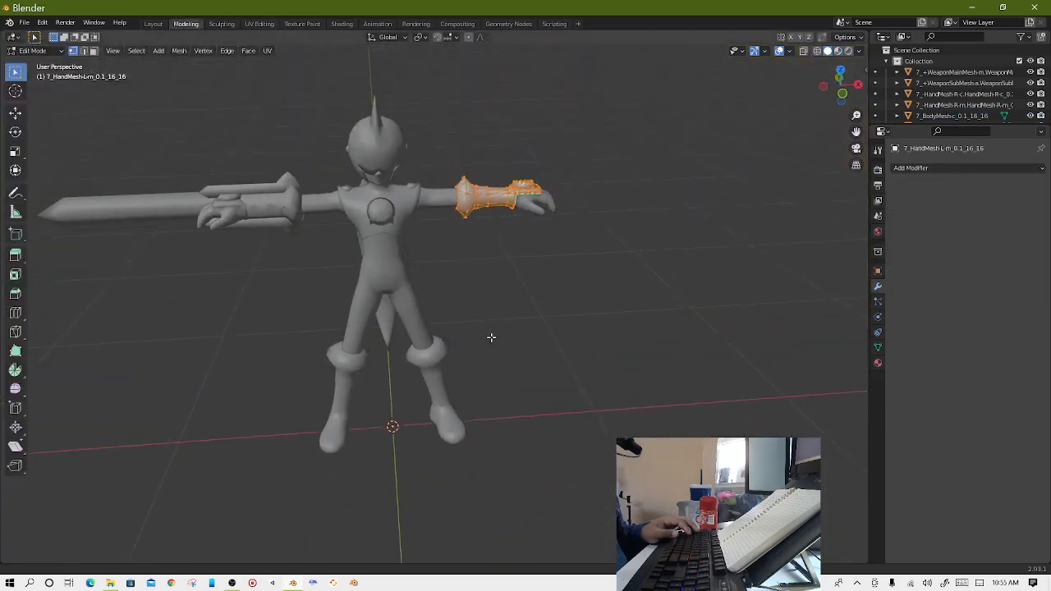
{"action": "left_click", "coordinate": [540, 266]}
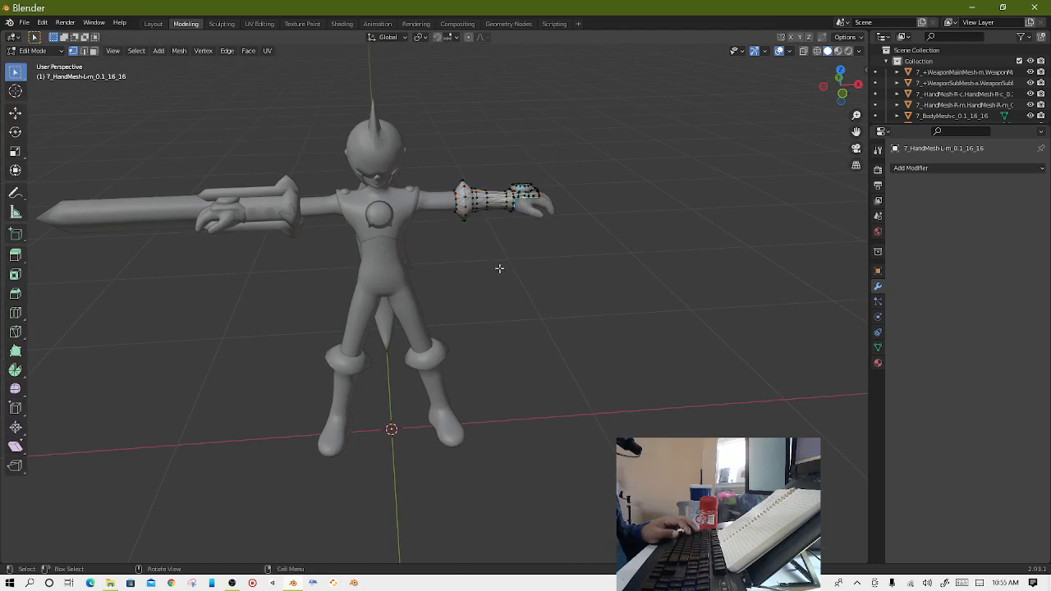
{"action": "left_click", "coordinate": [37, 51]}
{"action": "left_click", "coordinate": [41, 64]}
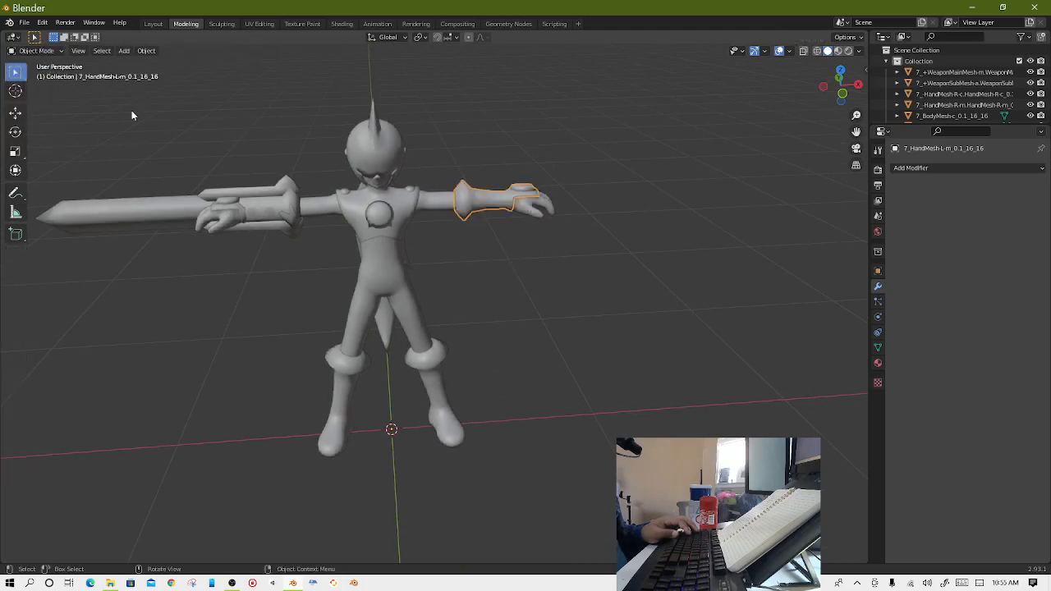
Delete the main weapon mesh around the sword arm and the forearm armor mesh beneath it.
{"action": "middle_click_drag", "start_coordinate": [552, 289], "coordinate": [534, 304]}
{"action": "scroll", "coordinate": [531, 271], "scroll_direction": "up", "scroll_amount": 3}
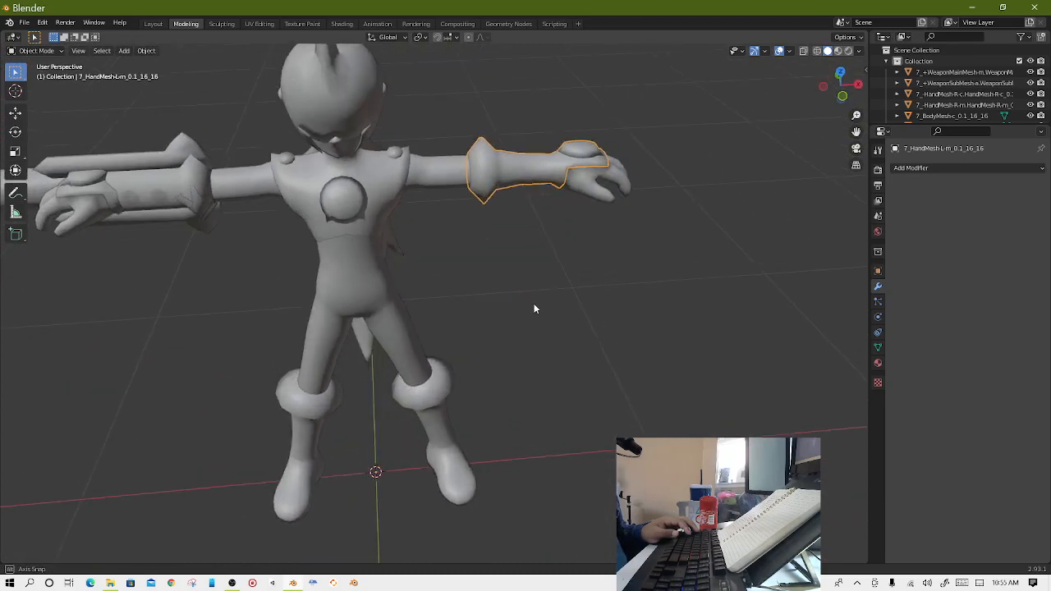
{"action": "scroll", "coordinate": [532, 293], "scroll_direction": "down", "scroll_amount": 2}
{"action": "middle_click_drag", "start_coordinate": [441, 240], "coordinate": [406, 228]}
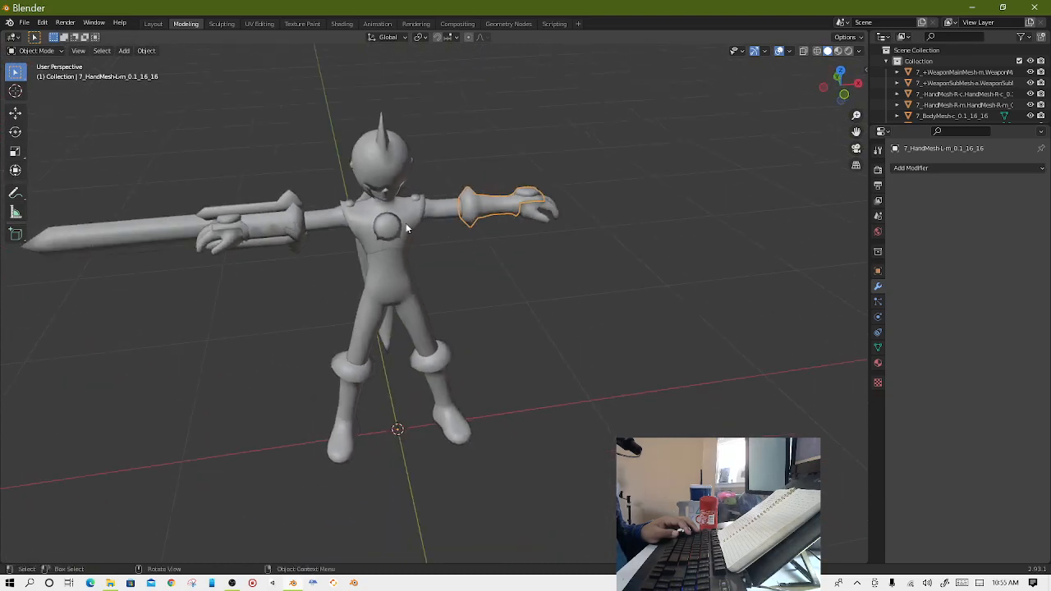
{"action": "left_click", "coordinate": [284, 221]}
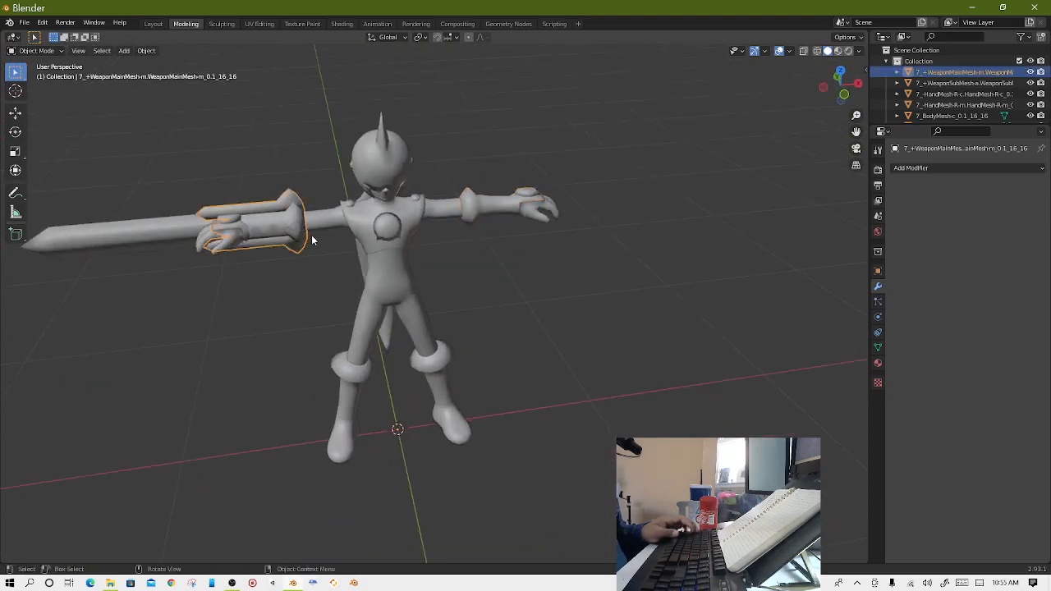
{"action": "key", "text": "x"}
{"action": "left_click", "coordinate": [312, 234]}
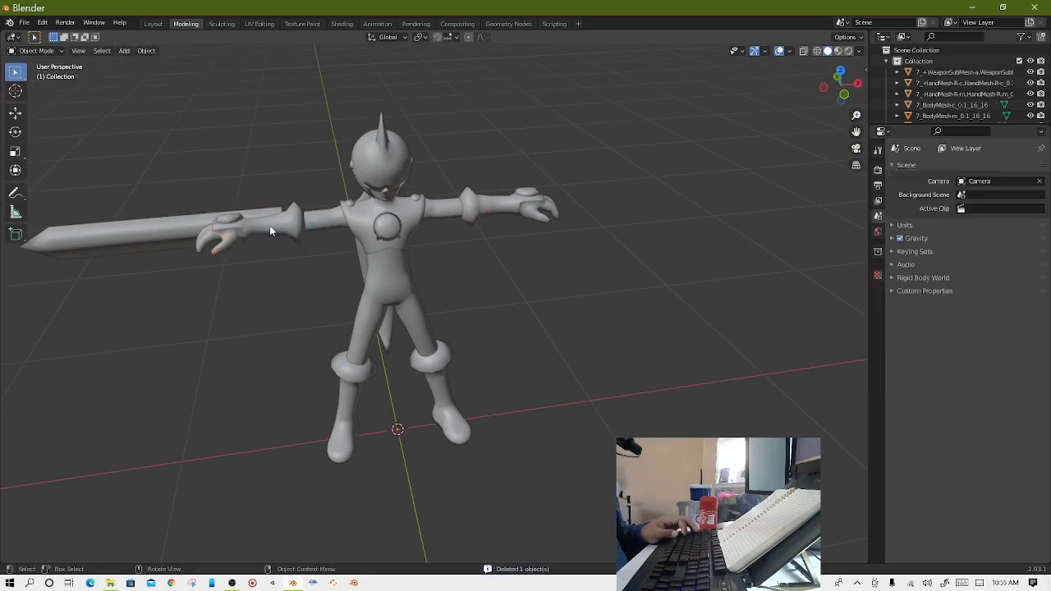
{"action": "left_click", "coordinate": [269, 225]}
{"action": "key", "text": "x"}
{"action": "left_click", "coordinate": [229, 225]}
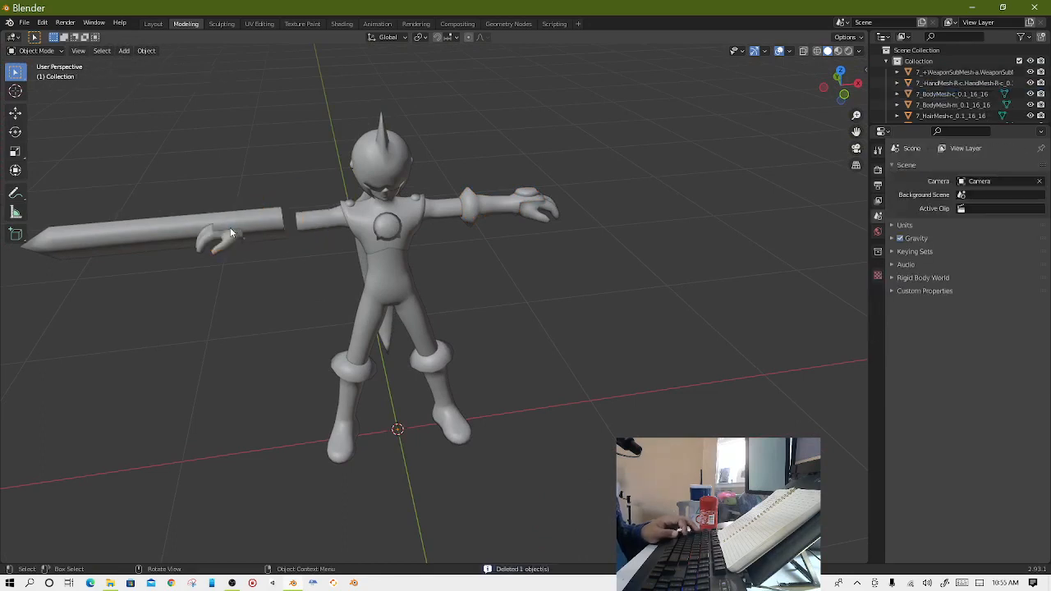
Delete the remaining hand mesh on the sword arm and the sword blade mesh.
{"action": "left_click", "coordinate": [230, 237]}
{"action": "key", "text": "x"}
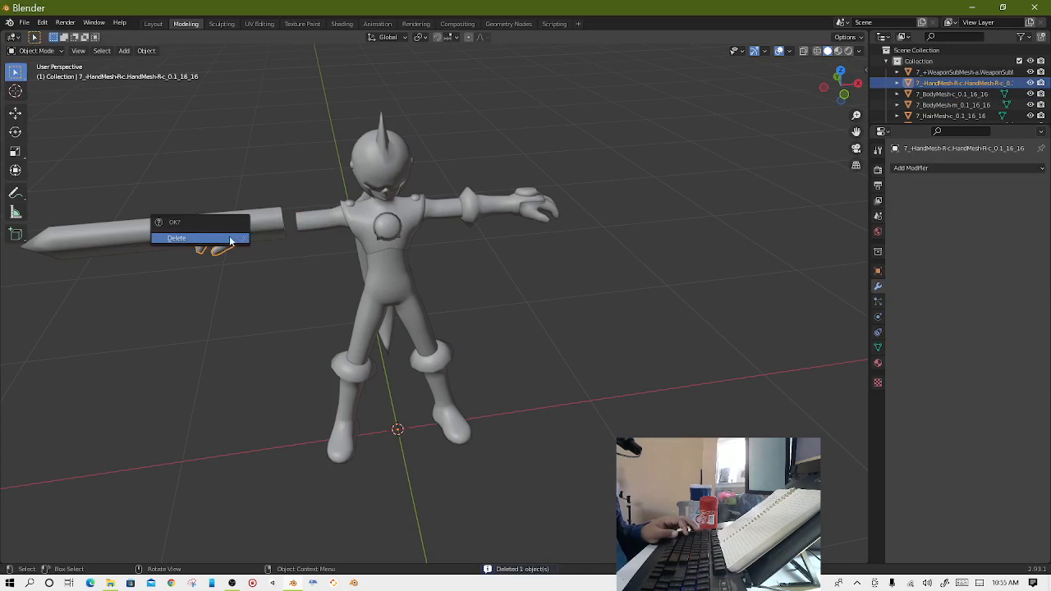
{"action": "left_click", "coordinate": [231, 239]}
{"action": "left_click", "coordinate": [242, 225]}
{"action": "key", "text": "x"}
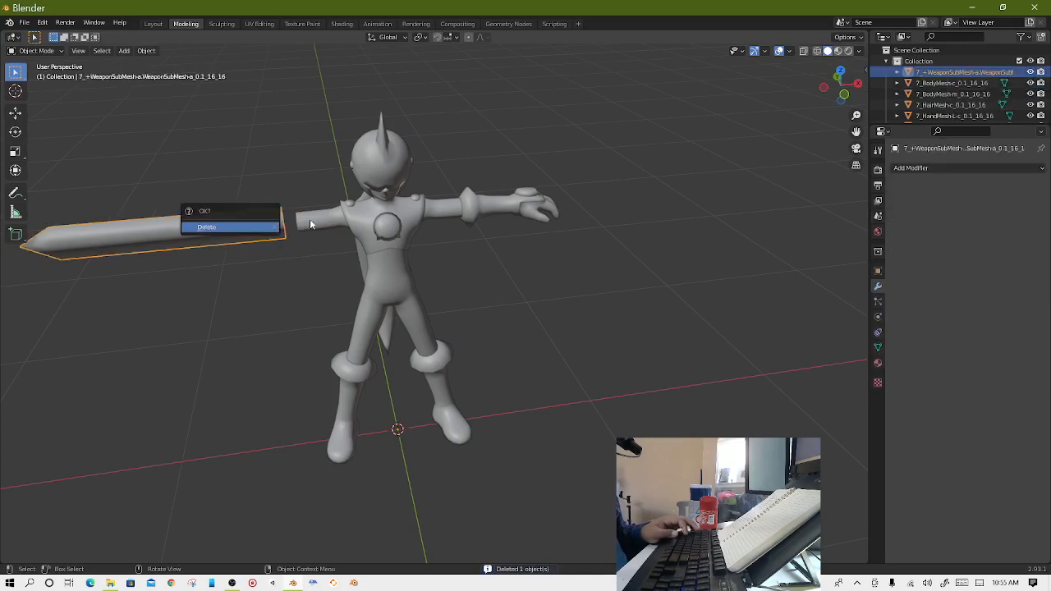
{"action": "left_click", "coordinate": [251, 228]}
Delete the helmet, chest and boots mesh, the bodysuit mesh and the hair mesh, keeping only the left forearm and hand.
{"action": "left_click", "coordinate": [397, 174]}
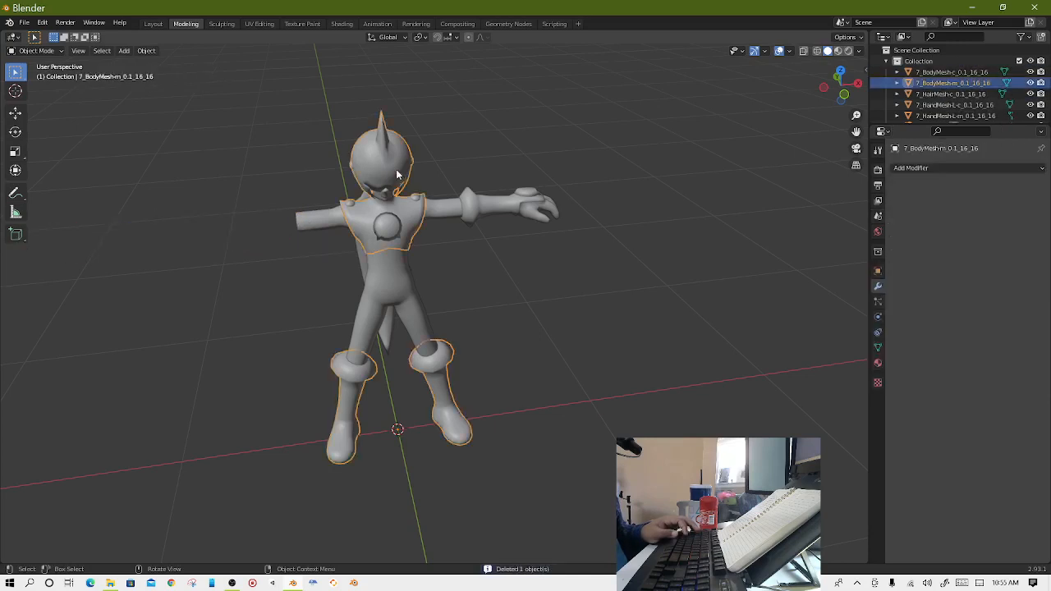
{"action": "key", "text": "x"}
{"action": "left_click", "coordinate": [380, 241]}
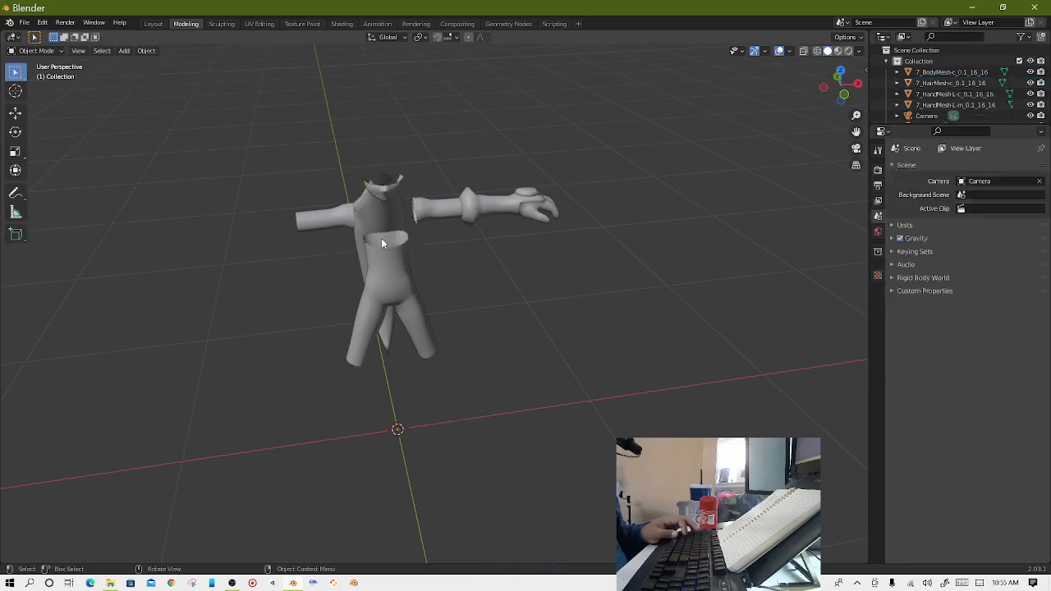
{"action": "left_click", "coordinate": [384, 262]}
{"action": "key", "text": "x"}
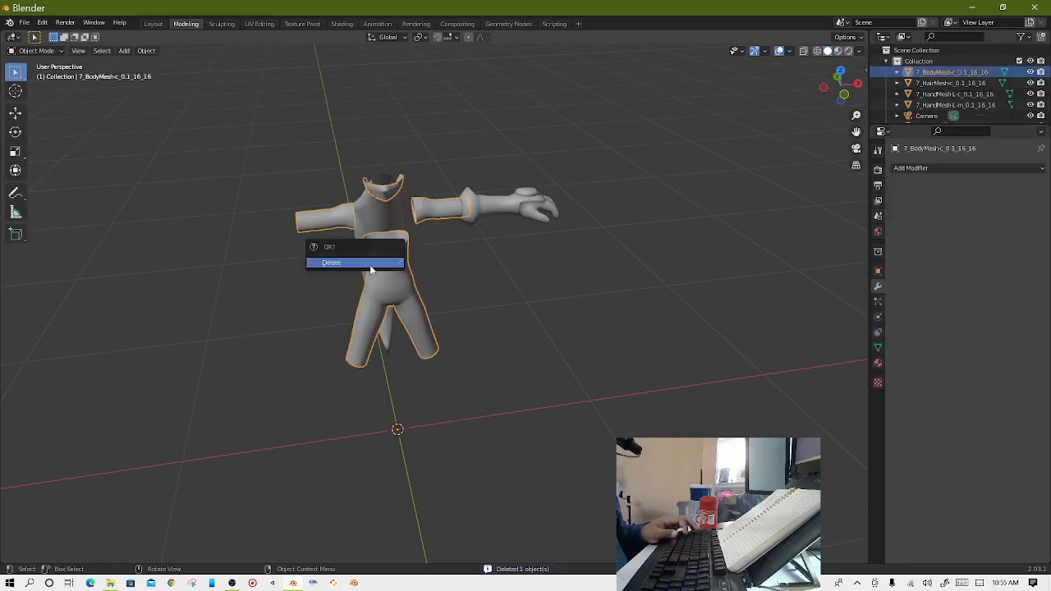
{"action": "left_click", "coordinate": [370, 266]}
{"action": "left_click", "coordinate": [374, 227]}
{"action": "key", "text": "x"}
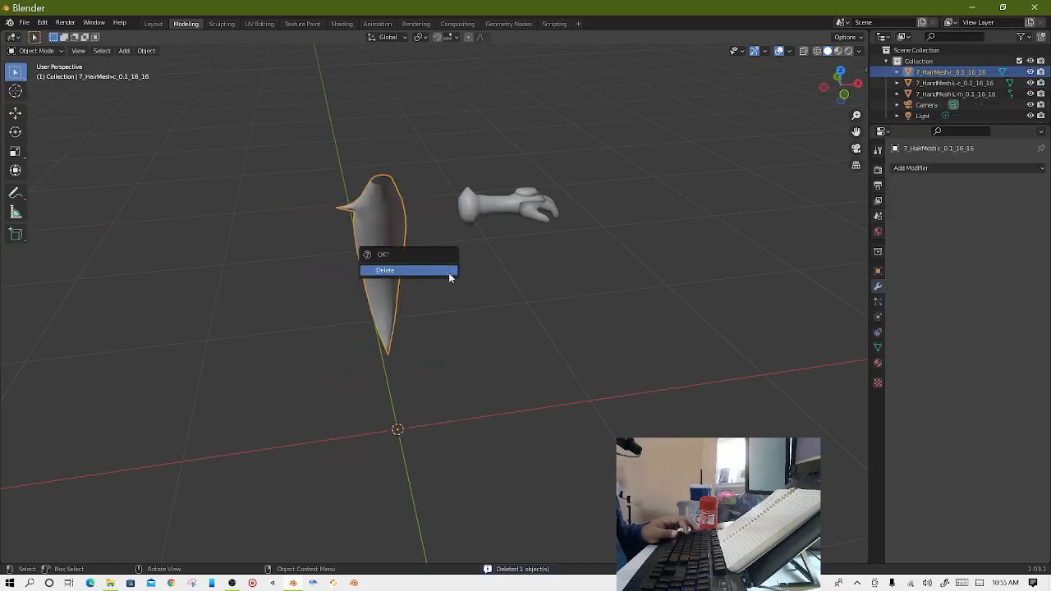
{"action": "left_click", "coordinate": [428, 270]}
Join the left forearm and left hand meshes into one object, with the hand as the active object.
{"action": "middle_click_drag", "start_coordinate": [428, 275], "coordinate": [497, 219]}
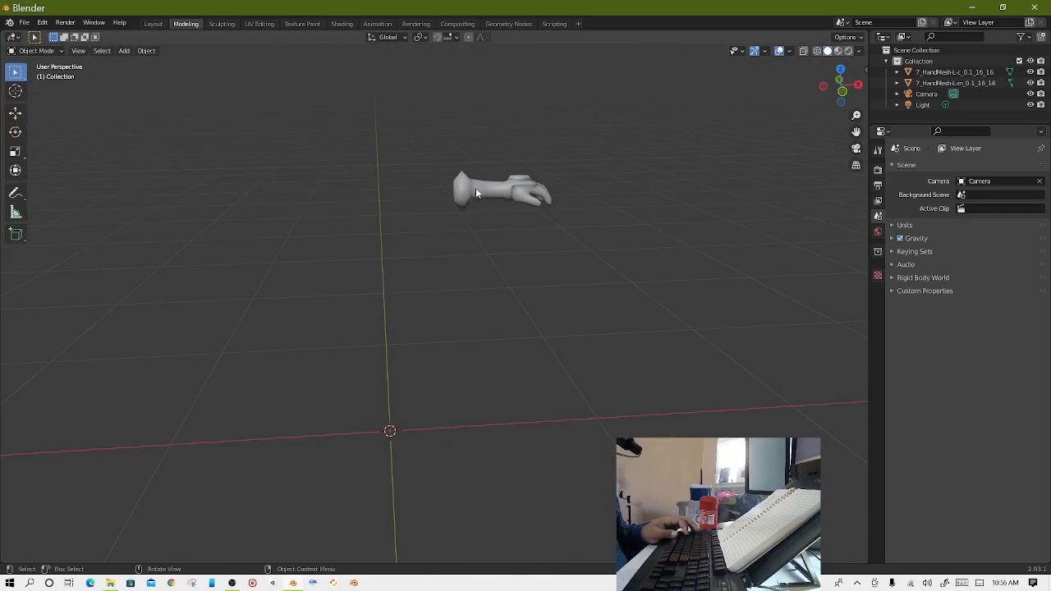
{"action": "left_click", "coordinate": [484, 190]}
{"action": "left_click", "coordinate": [530, 200], "text": "shift"}
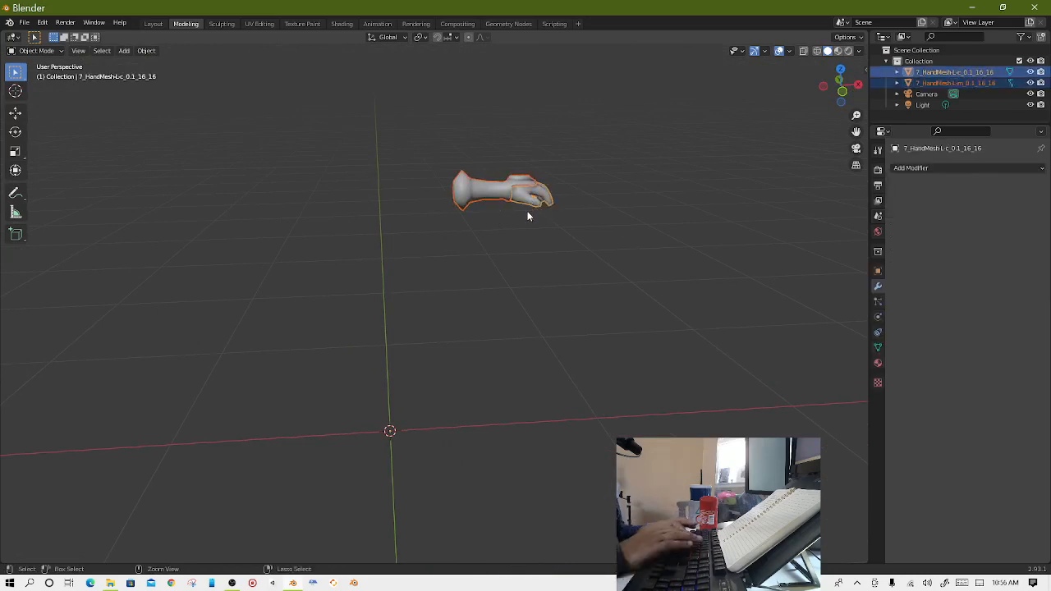
{"action": "key", "text": "ctrl+j"}
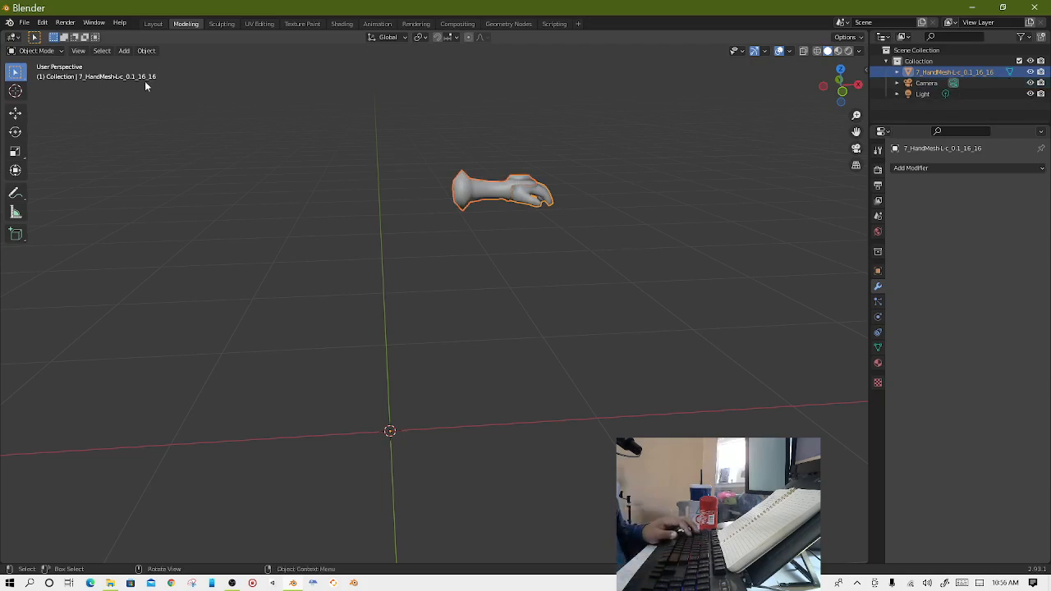
Set the joined arm's origin to its Center of Mass (Surface).
{"action": "left_click", "coordinate": [146, 51]}
{"action": "mouse_move", "coordinate": [183, 81]}
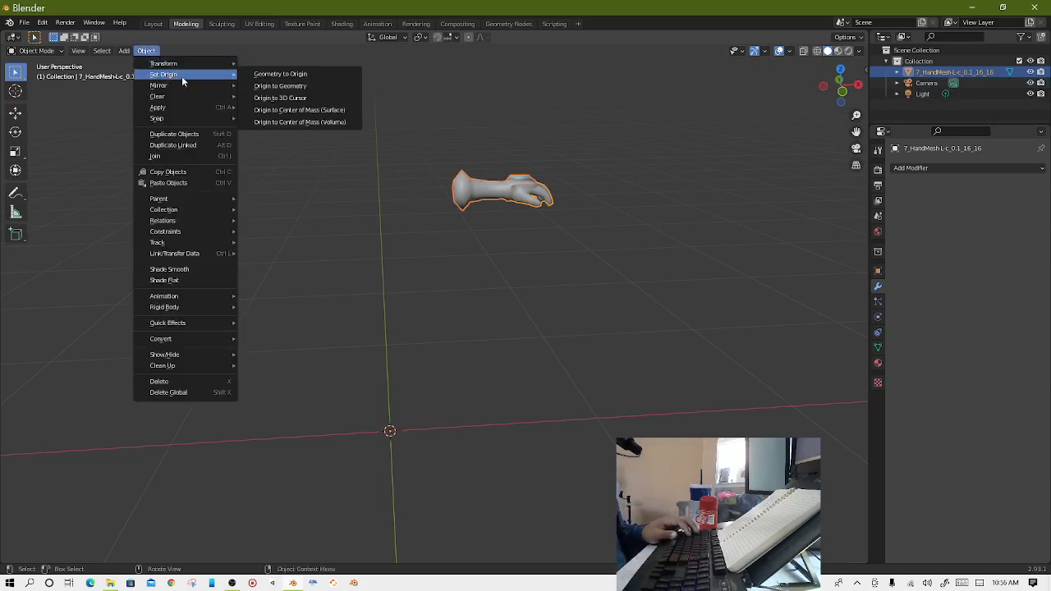
{"action": "left_click", "coordinate": [313, 112]}
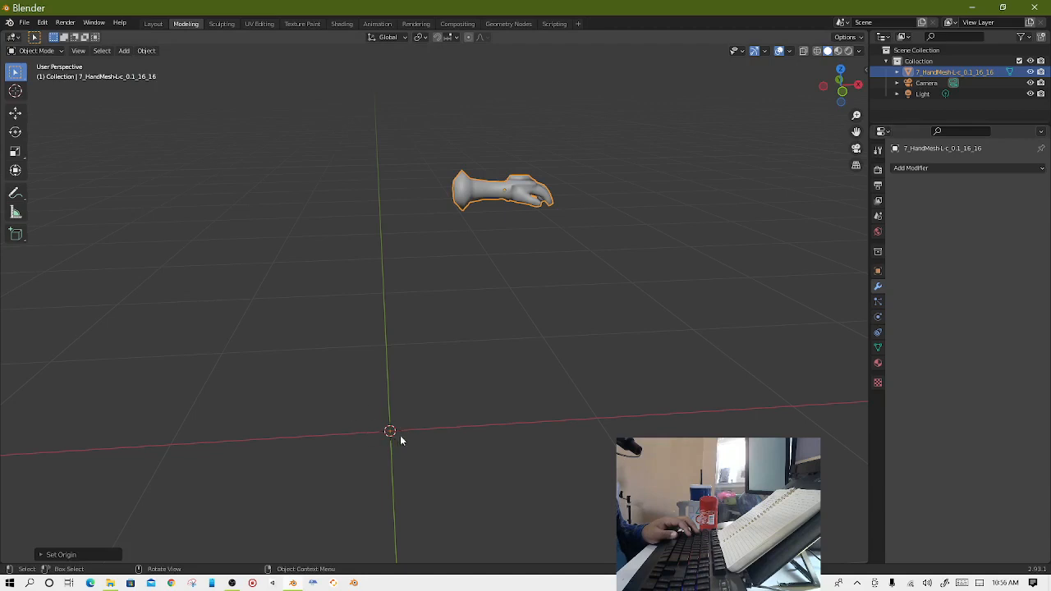
Set the arm's X, Y and Z location to 0 m in its object transform.
{"action": "left_click", "coordinate": [877, 271]}
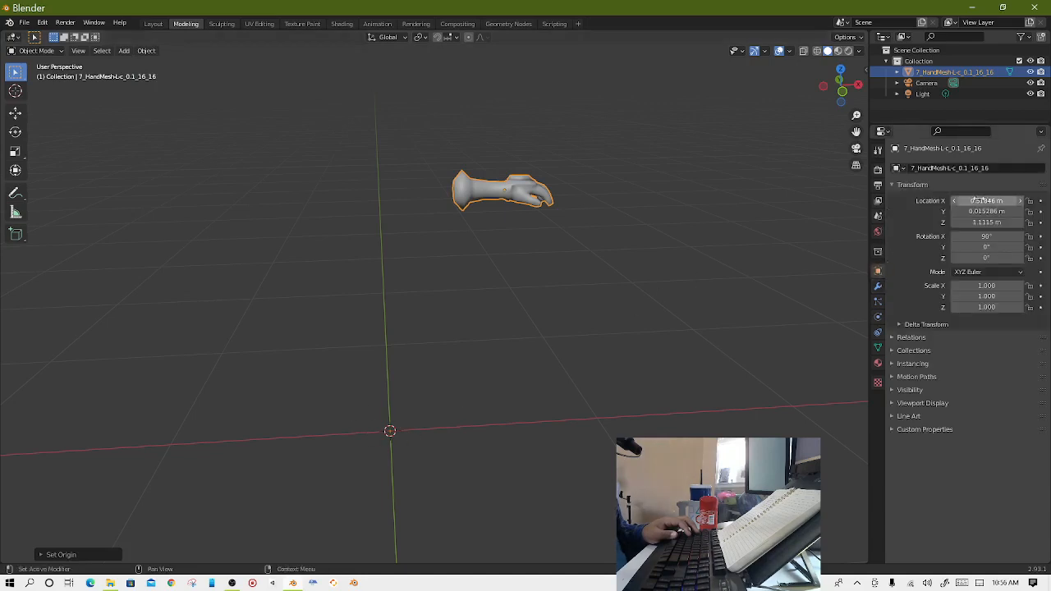
{"action": "key", "text": "BackSpace"}
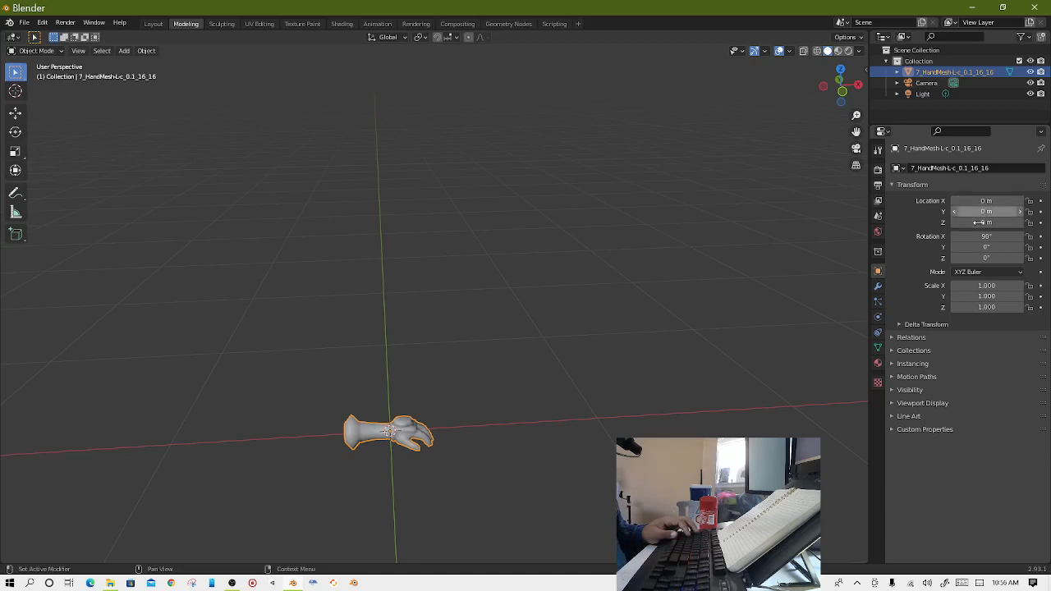
{"action": "scroll", "coordinate": [454, 470], "scroll_direction": "up", "scroll_amount": 2}
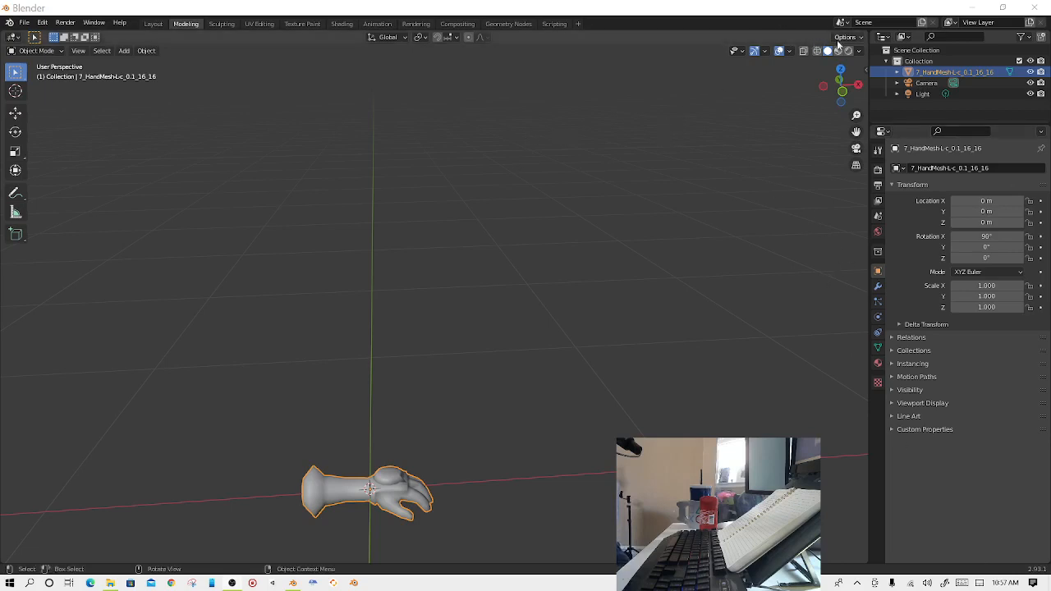
Display the arm in Material Preview shading and set its Y rotation to -90°.
{"action": "left_click", "coordinate": [839, 50]}
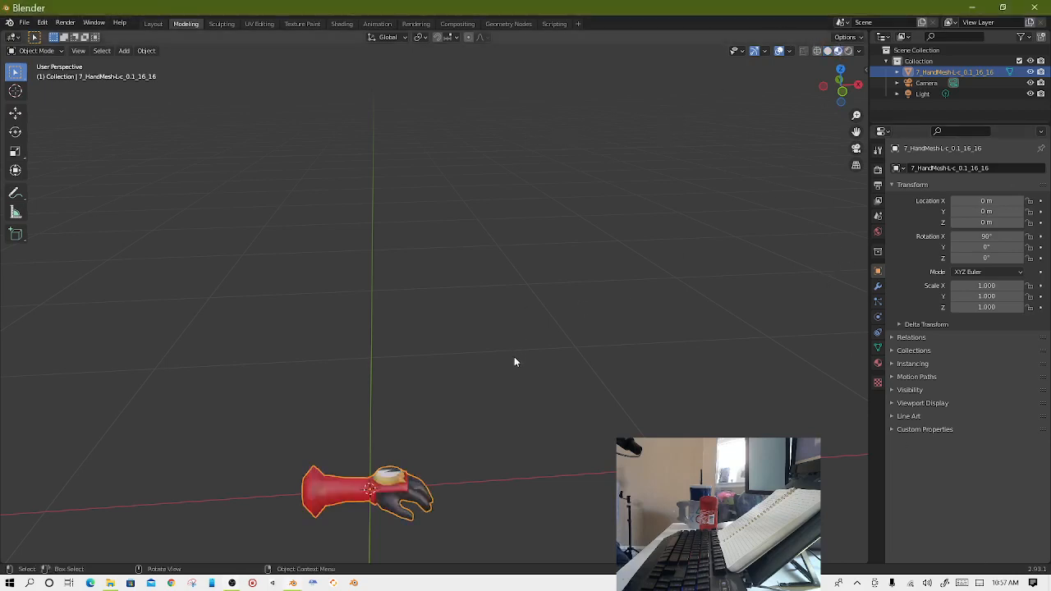
{"action": "mouse_move", "coordinate": [515, 359]}
{"action": "middle_mouse_down"}
{"action": "mouse_move", "coordinate": [549, 313]}
{"action": "mouse_move", "coordinate": [545, 265]}
{"action": "mouse_move", "coordinate": [514, 233]}
{"action": "mouse_move", "coordinate": [572, 250]}
{"action": "mouse_move", "coordinate": [618, 344]}
{"action": "mouse_move", "coordinate": [547, 345]}
{"action": "mouse_move", "coordinate": [520, 333]}
{"action": "mouse_move", "coordinate": [529, 362]}
{"action": "middle_mouse_up"}
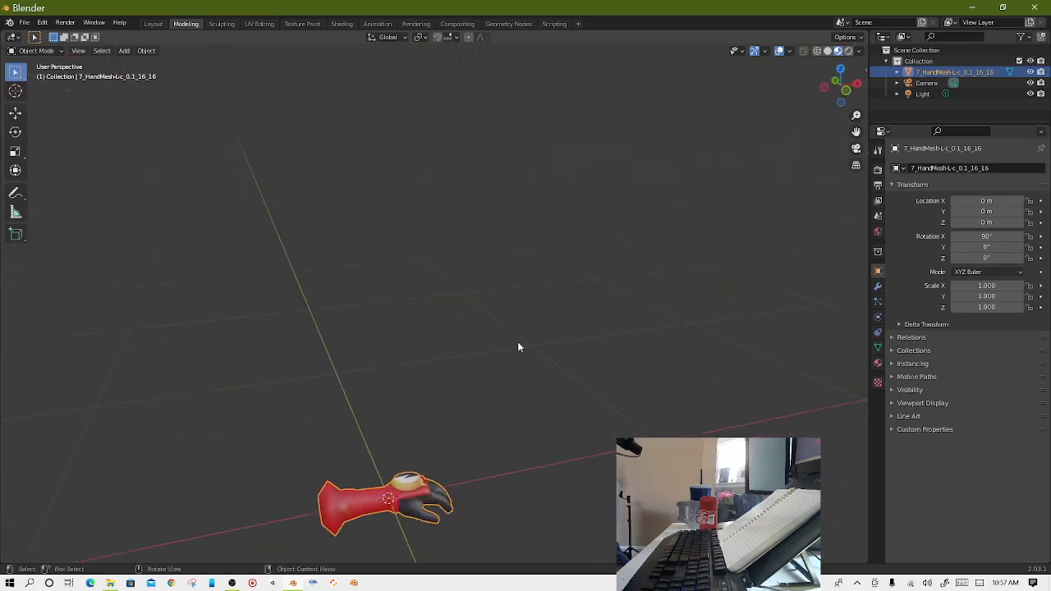
{"action": "left_click", "coordinate": [987, 246]}
{"action": "type", "text": "-90"}
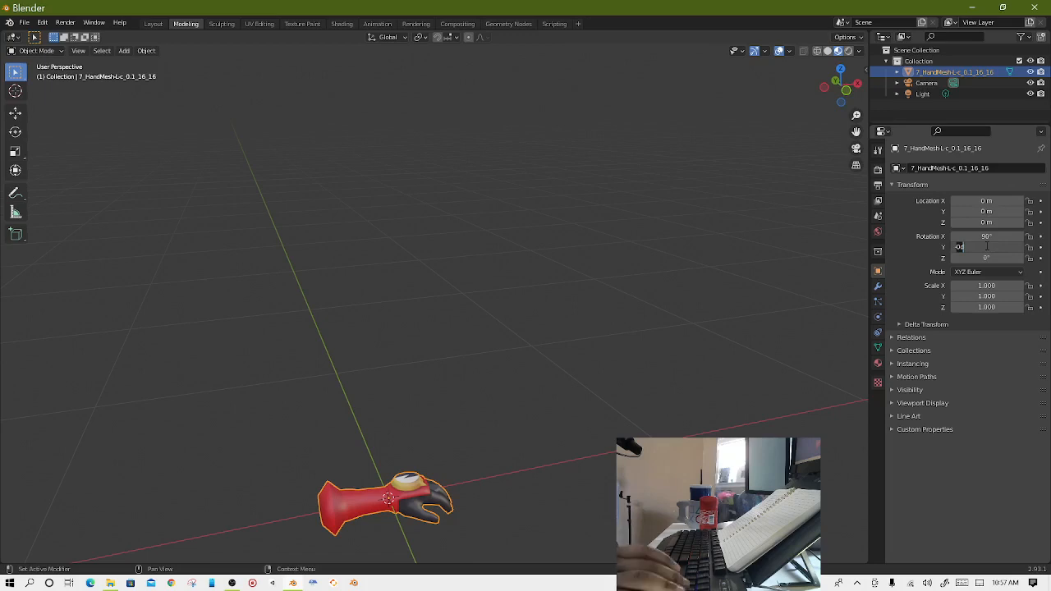
{"action": "key", "text": "Return"}
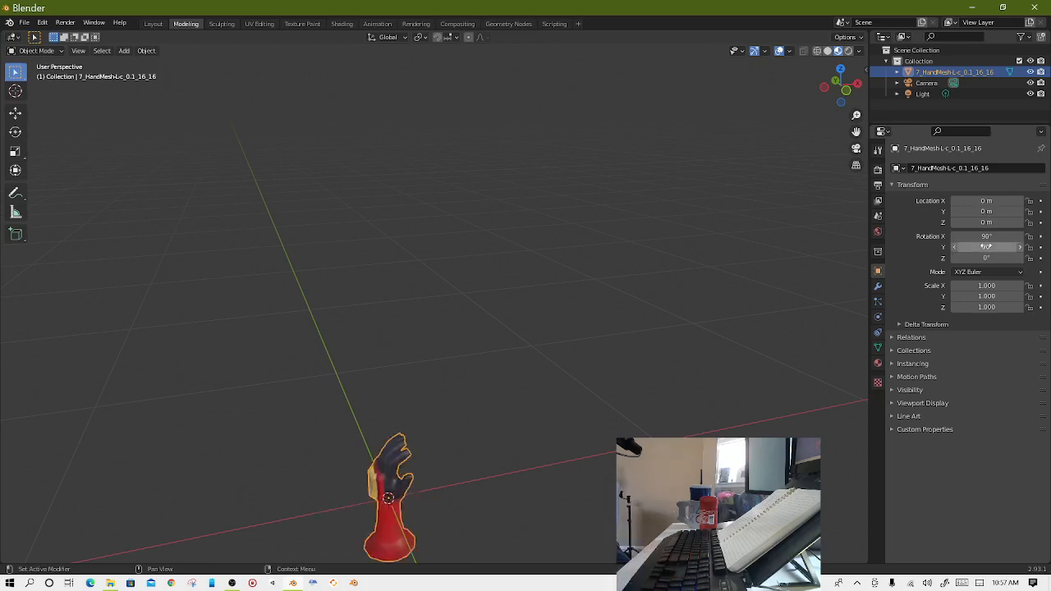
Set the arm's Y rotation to 90° so its hand points downward.
{"action": "left_click", "coordinate": [986, 247]}
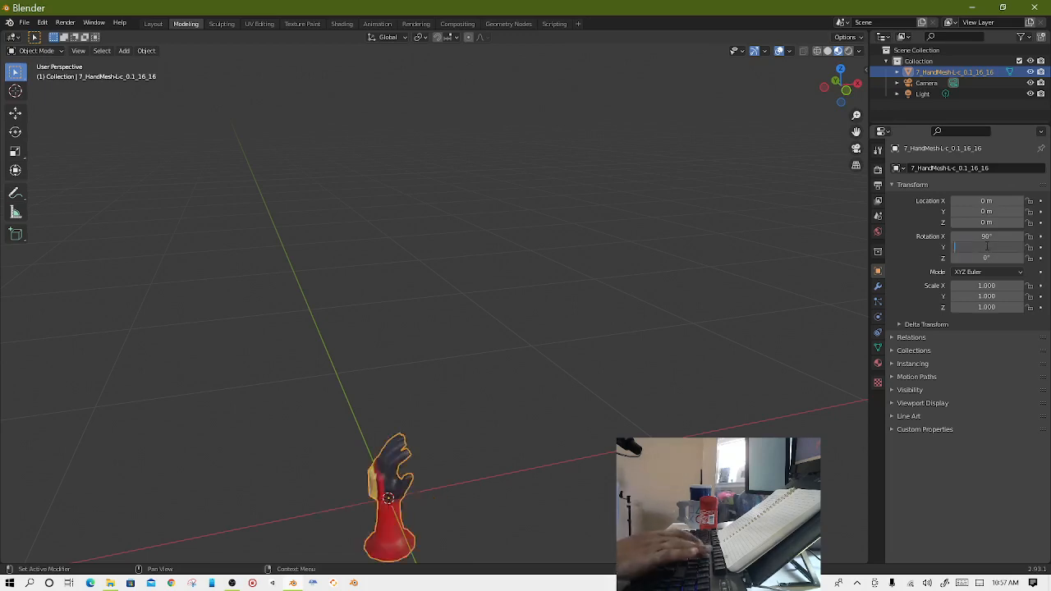
{"action": "type", "text": "90"}
{"action": "key", "text": "Return"}
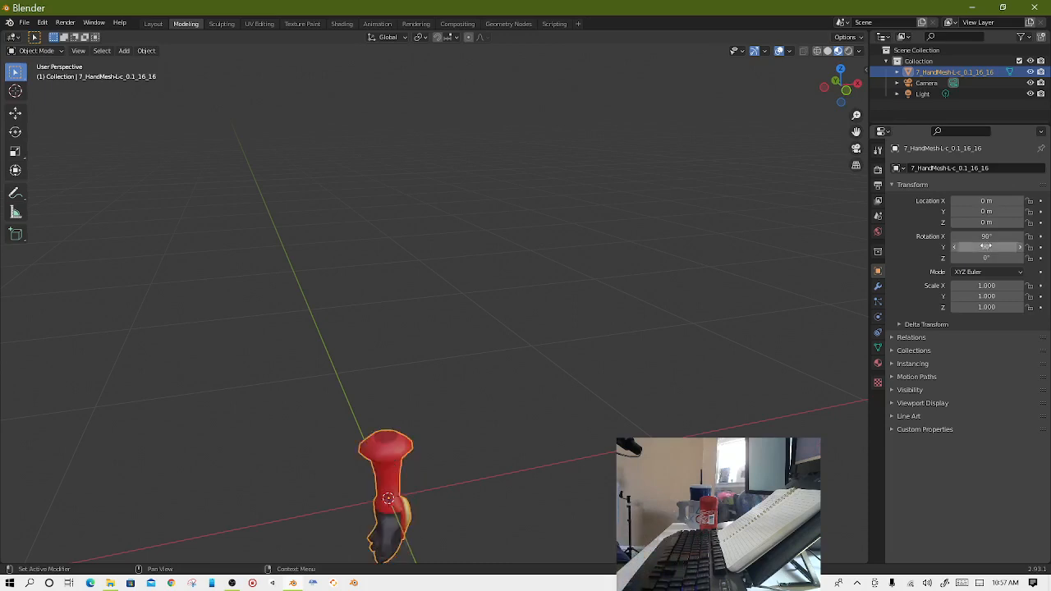
{"action": "middle_click_drag", "start_coordinate": [509, 315], "coordinate": [492, 192]}
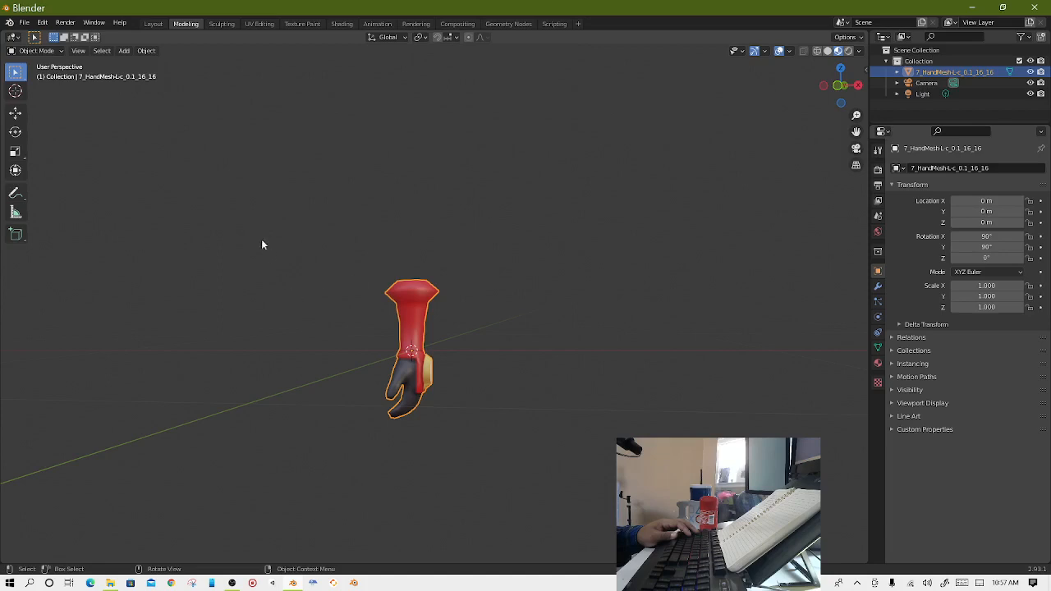
{"action": "middle_click_drag", "start_coordinate": [261, 245], "coordinate": [333, 274]}
Start a Wavefront (.obj) export of the arm into the recently used XDIVE Protoman folder.
{"action": "left_click", "coordinate": [25, 22]}
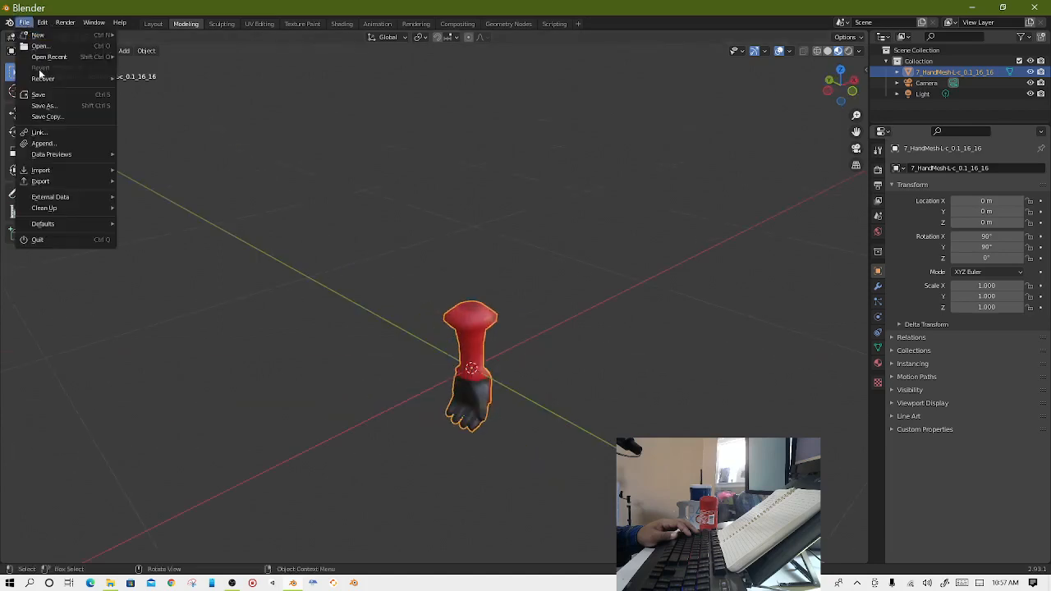
{"action": "mouse_move", "coordinate": [67, 183]}
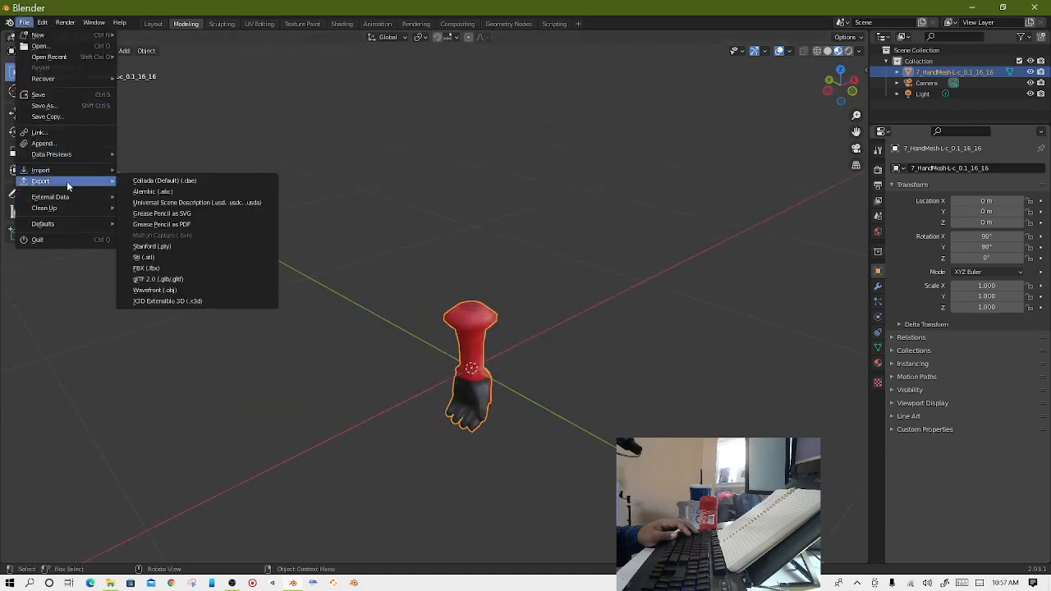
{"action": "left_click", "coordinate": [172, 290]}
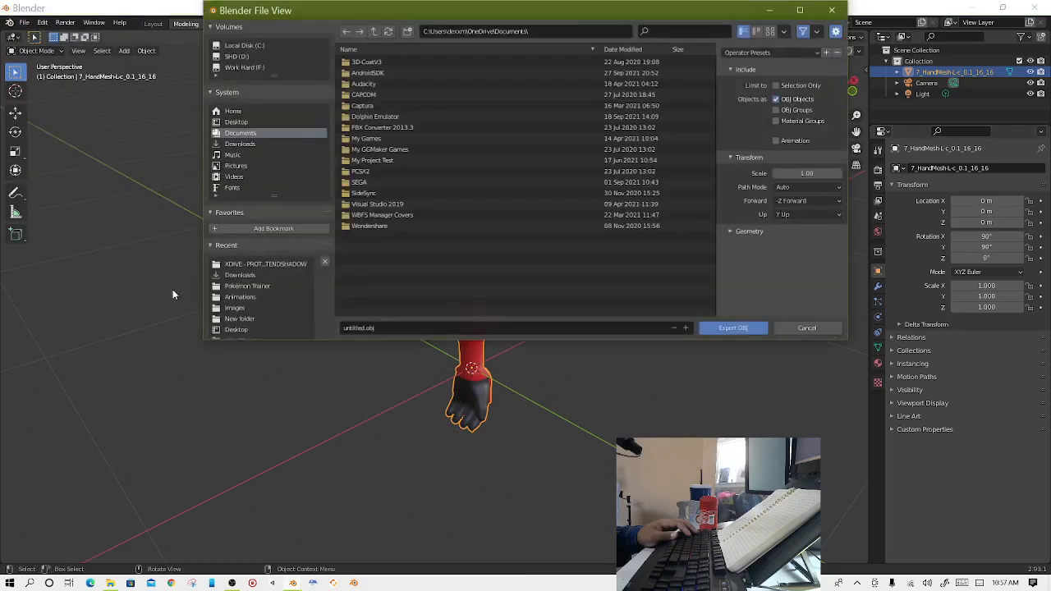
{"action": "left_click", "coordinate": [370, 327]}
{"action": "left_click", "coordinate": [273, 263]}
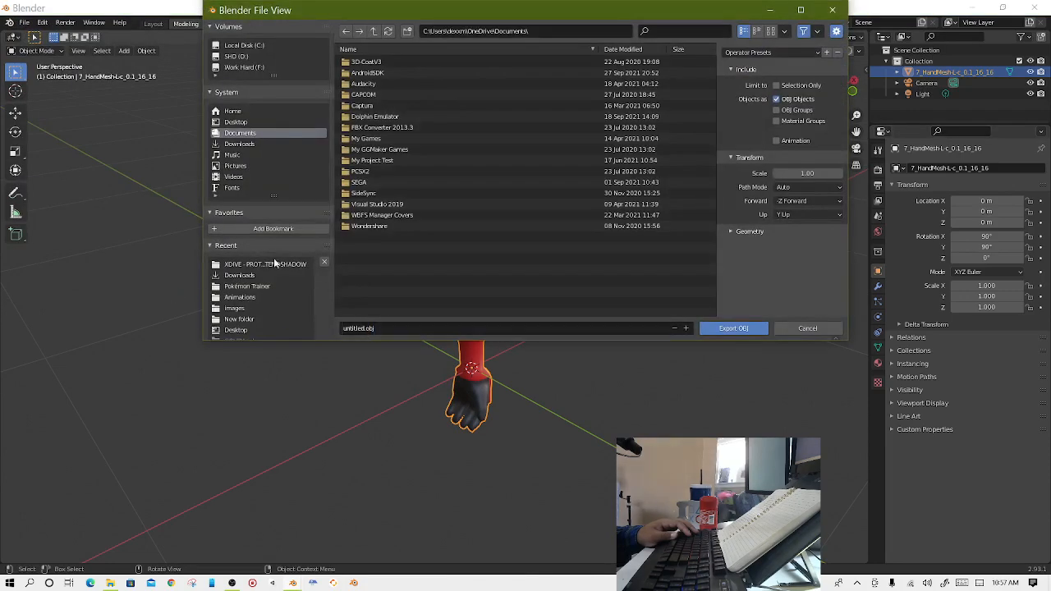
{"action": "left_click", "coordinate": [273, 263]}
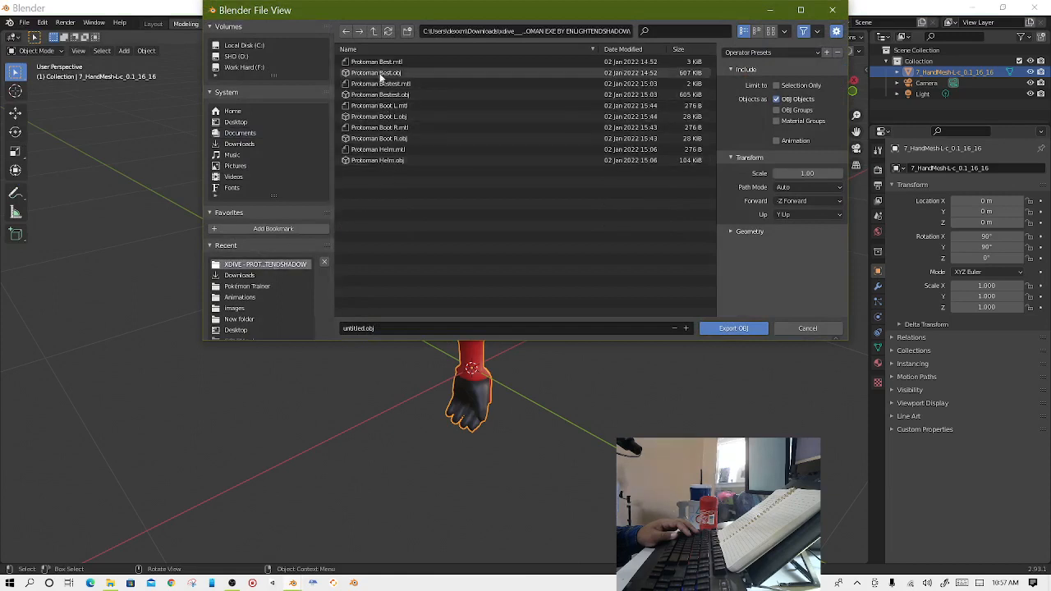
Name the export Protoman Glove L.obj, based on the existing Protoman Boot L.obj name, and export the OBJ.
{"action": "left_click", "coordinate": [389, 119]}
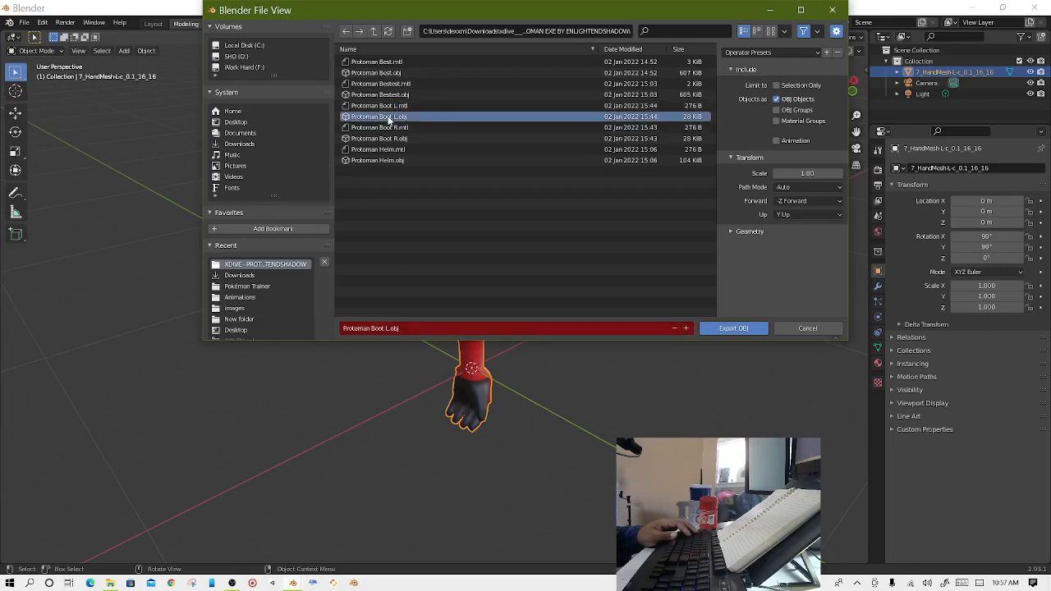
{"action": "left_click", "coordinate": [389, 327]}
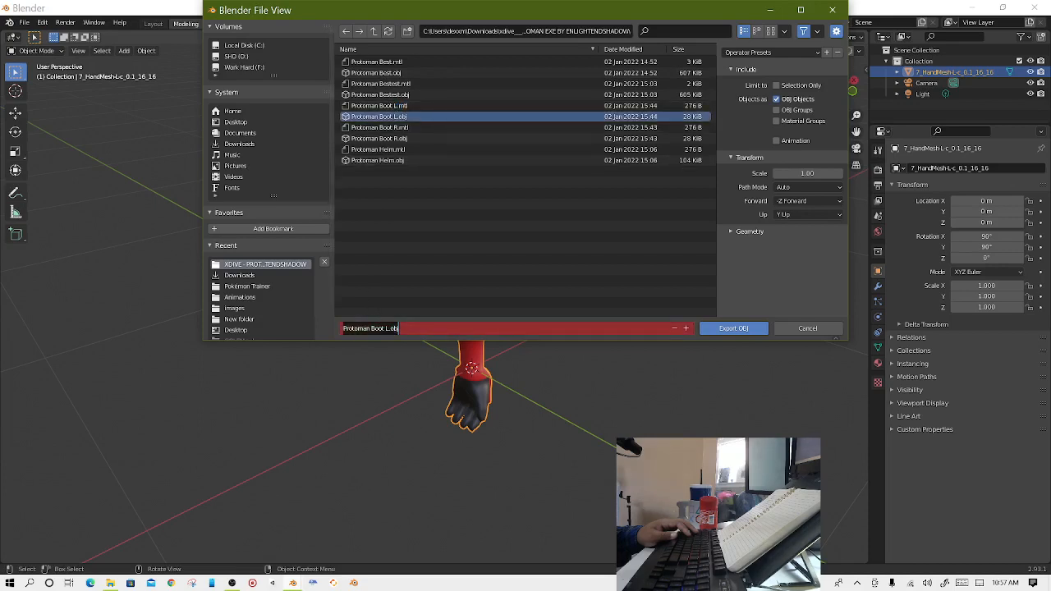
{"action": "left_click", "coordinate": [389, 328]}
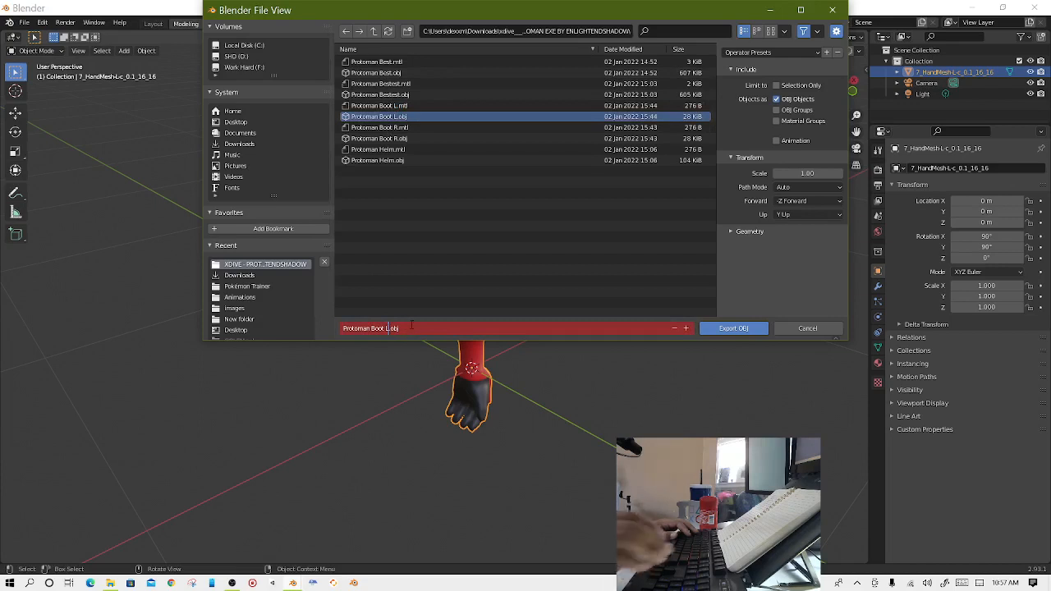
{"action": "key", "text": "BackSpace"}
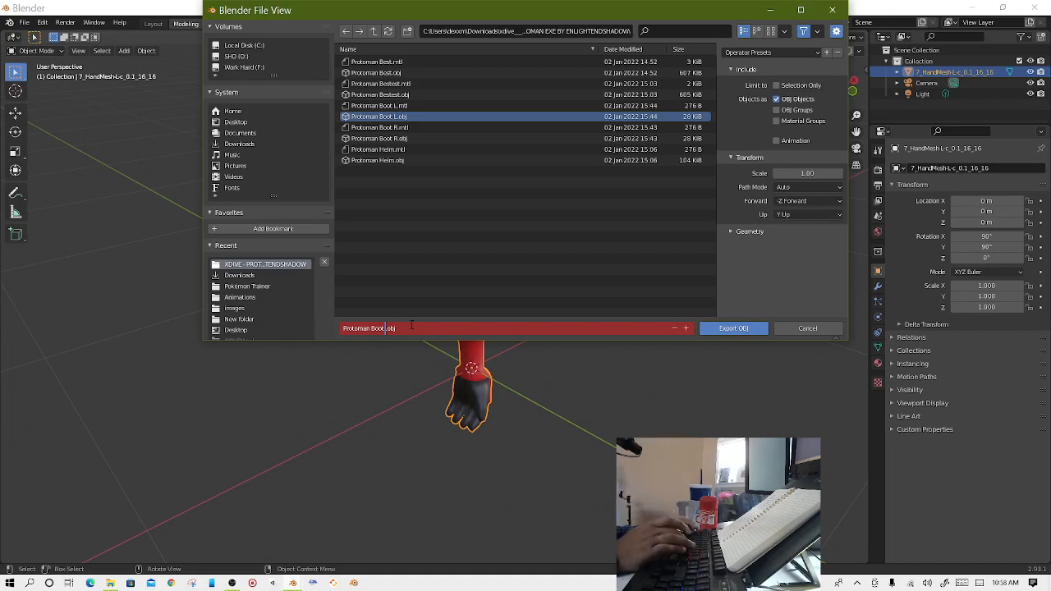
{"action": "key", "text": "BackSpace"}
{"action": "key", "text": "BackSpace"}
{"action": "key", "text": "BackSpace"}
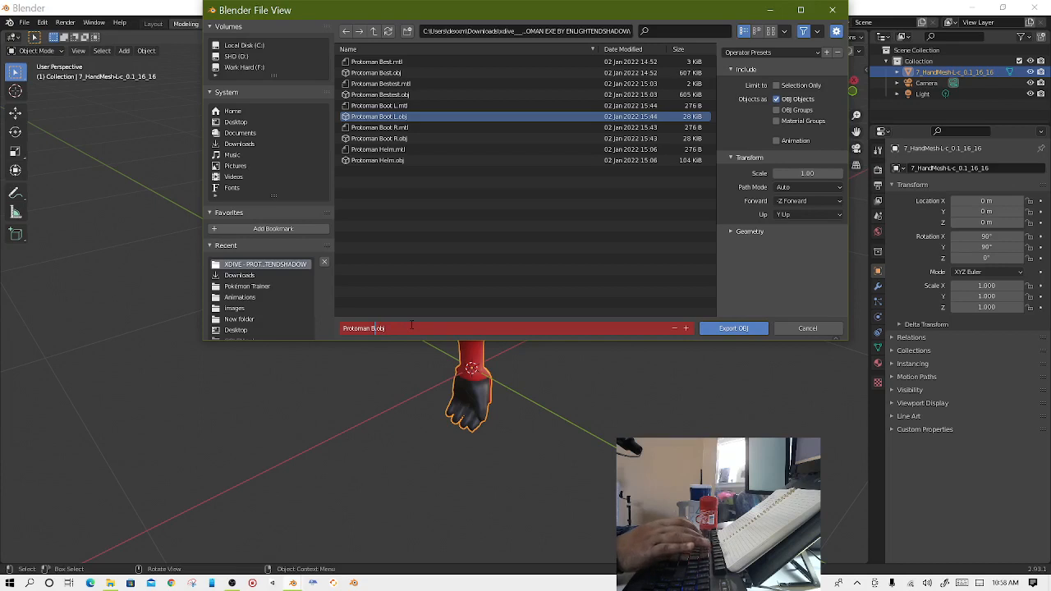
{"action": "key", "text": "BackSpace"}
{"action": "type", "text": "Gl"}
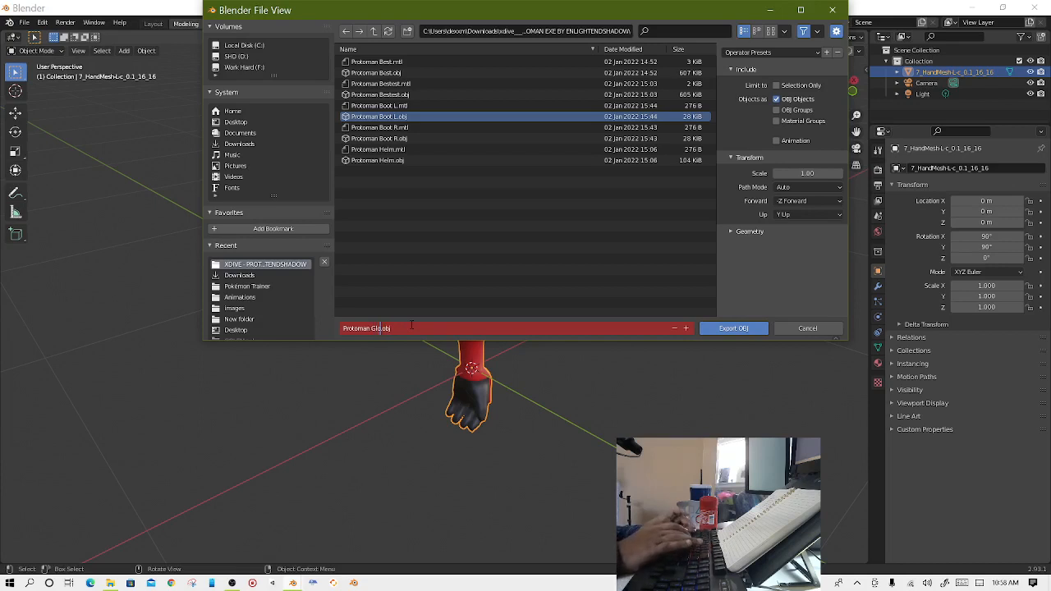
{"action": "type", "text": "ove L"}
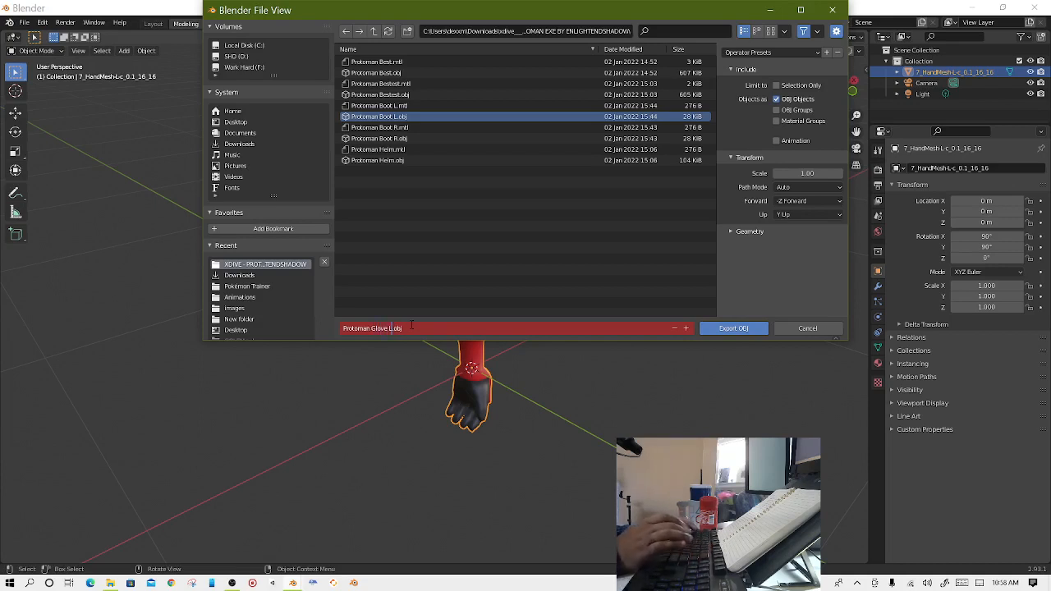
{"action": "key", "text": "Return"}
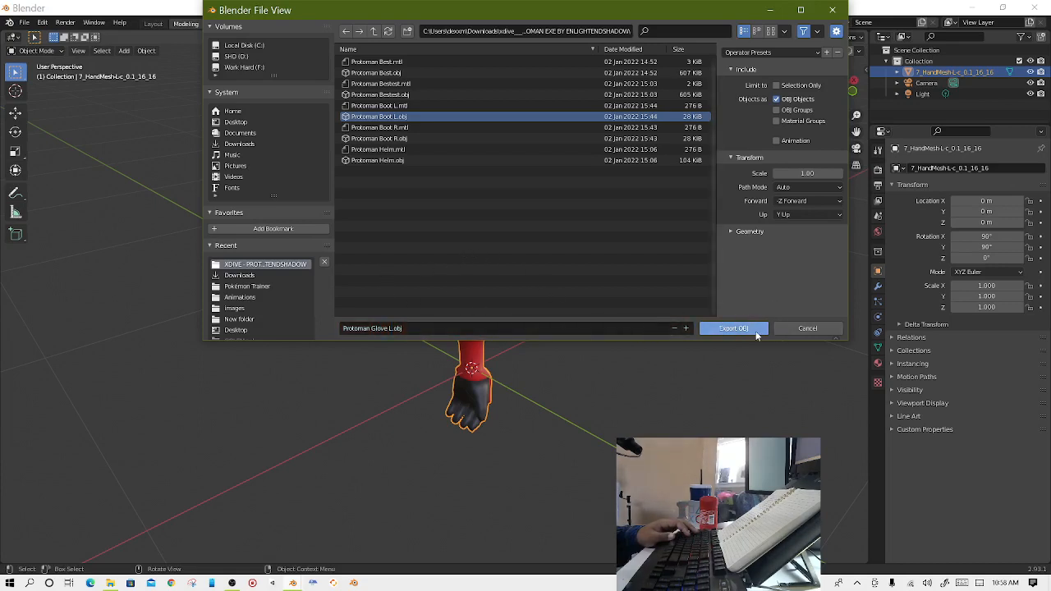
{"action": "left_click", "coordinate": [755, 329]}
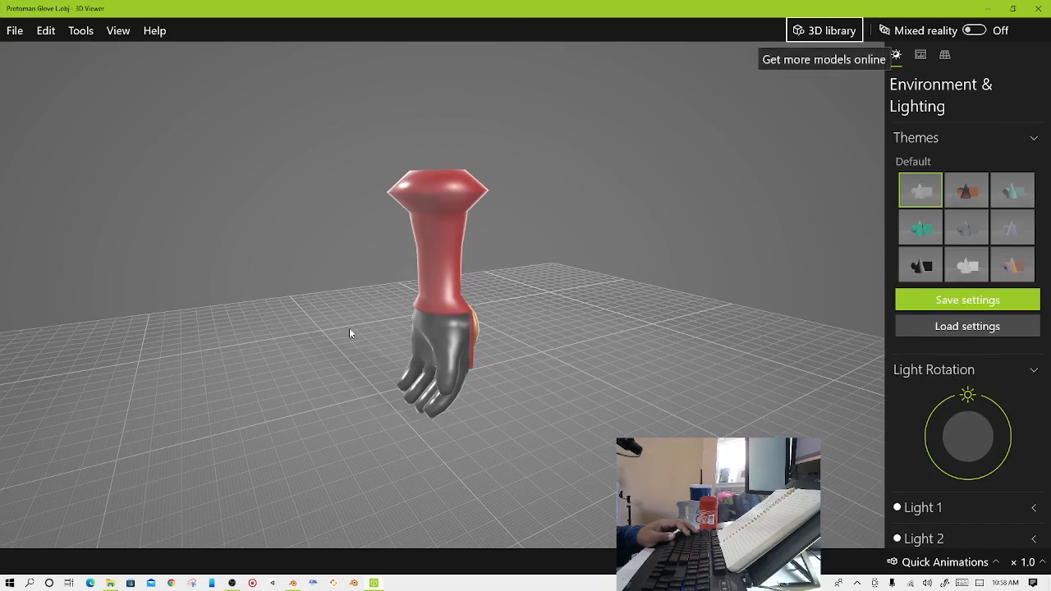
Examine the exported Protoman Glove L.obj from several sides in 3D Viewer and close the viewer, keeping the Blender scene open.
{"action": "left_click_drag", "start_coordinate": [349, 333], "coordinate": [603, 332]}
{"action": "left_click_drag", "start_coordinate": [381, 354], "coordinate": [344, 326]}
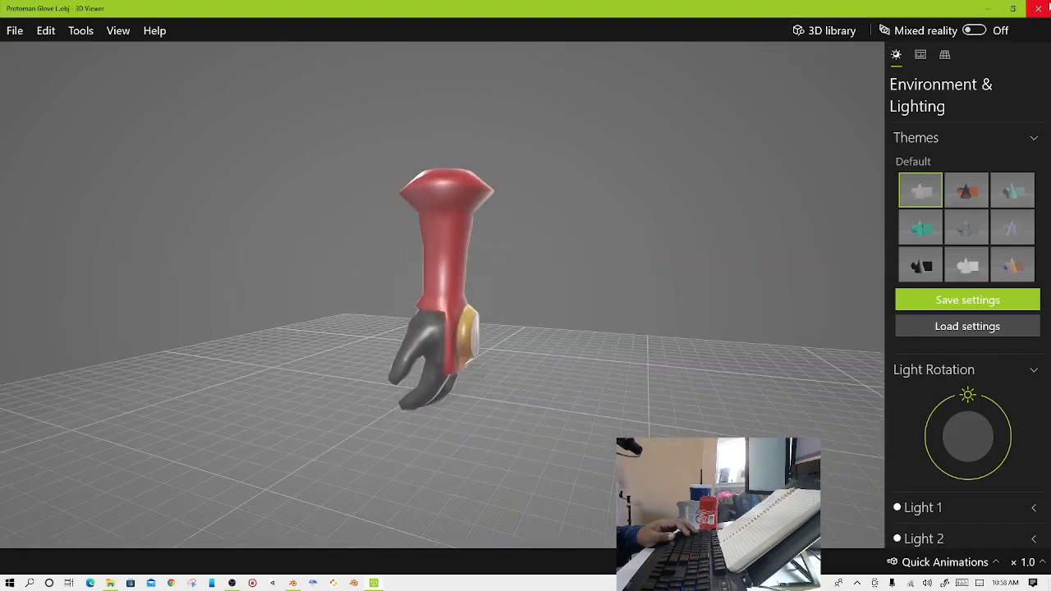
{"action": "left_click", "coordinate": [1034, 8]}
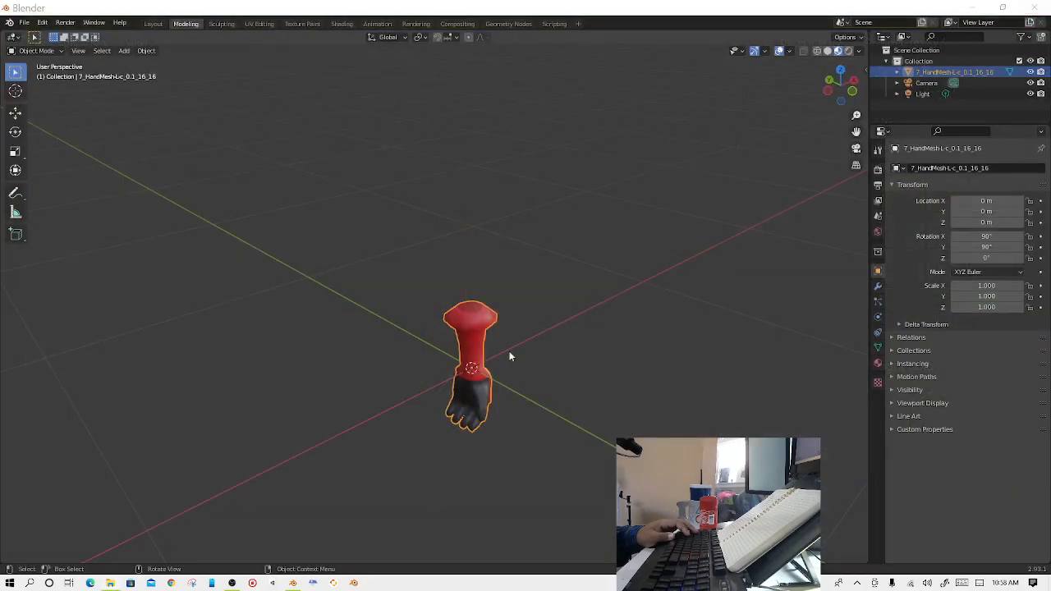
{"action": "left_click", "coordinate": [1034, 7]}
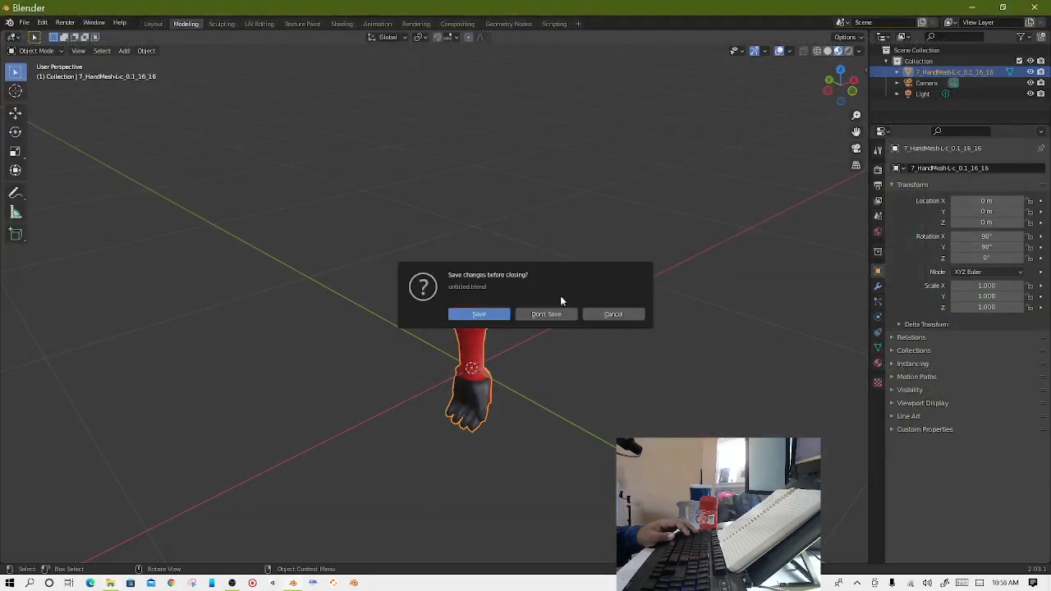
{"action": "left_click", "coordinate": [615, 315]}
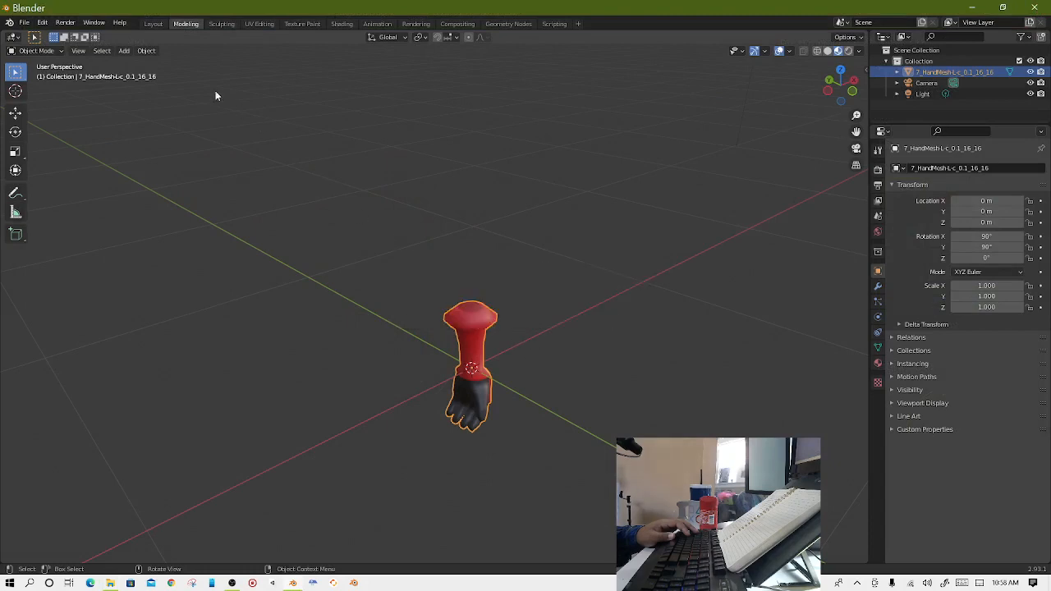
Mirror the arm object along the global X axis to make the opposite-hand version.
{"action": "middle_click_drag", "start_coordinate": [467, 287], "coordinate": [435, 289]}
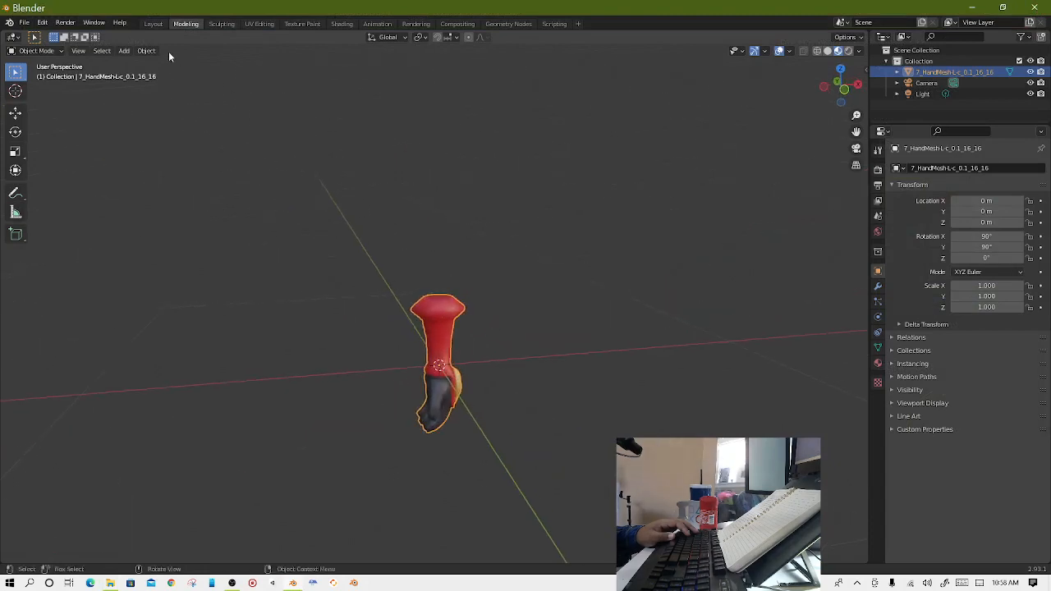
{"action": "left_click", "coordinate": [145, 52]}
{"action": "mouse_move", "coordinate": [177, 88]}
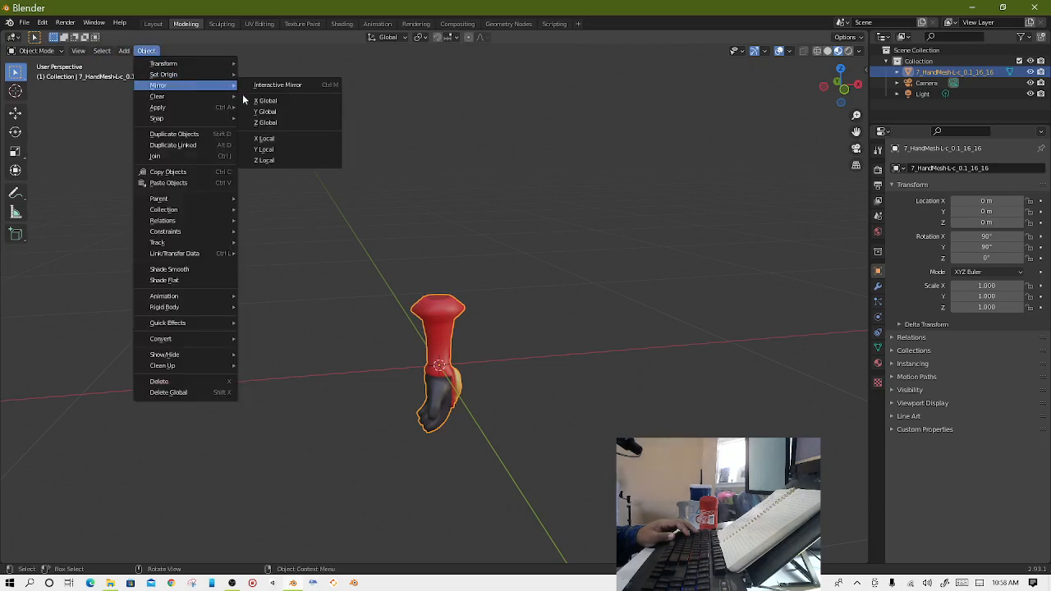
{"action": "left_click", "coordinate": [272, 102]}
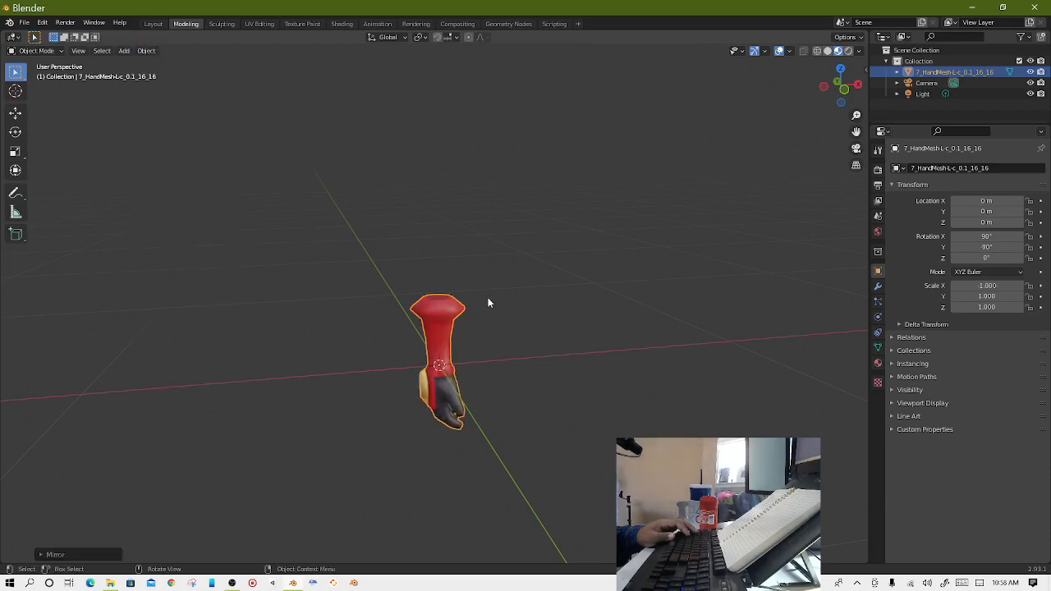
{"action": "left_click", "coordinate": [423, 318]}
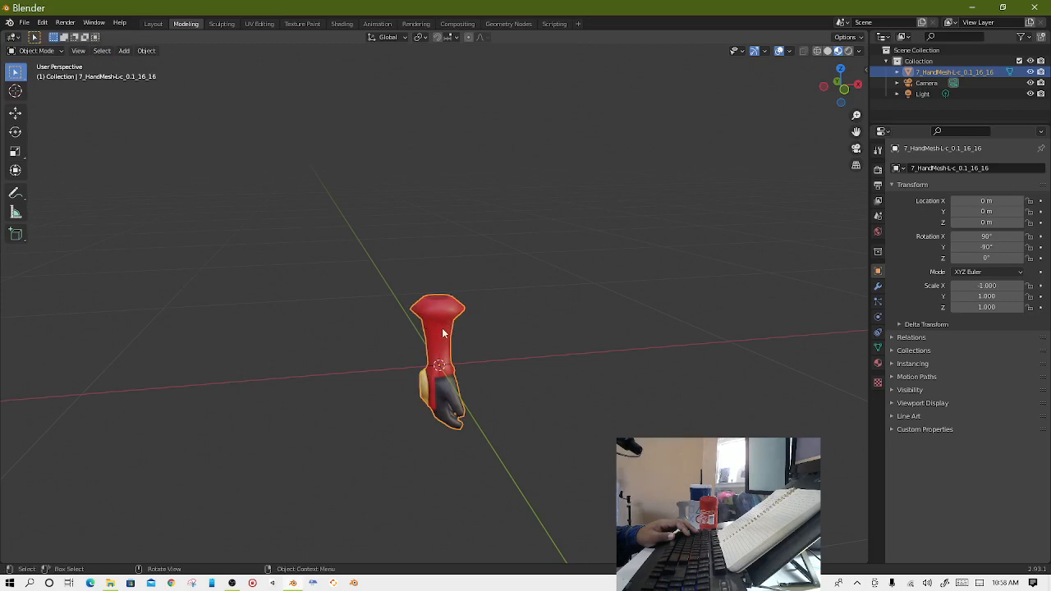
In Edit Mode, recalculate the normals of the mirrored arm's entire mesh to the outside and deselect the geometry.
{"action": "left_click", "coordinate": [56, 53]}
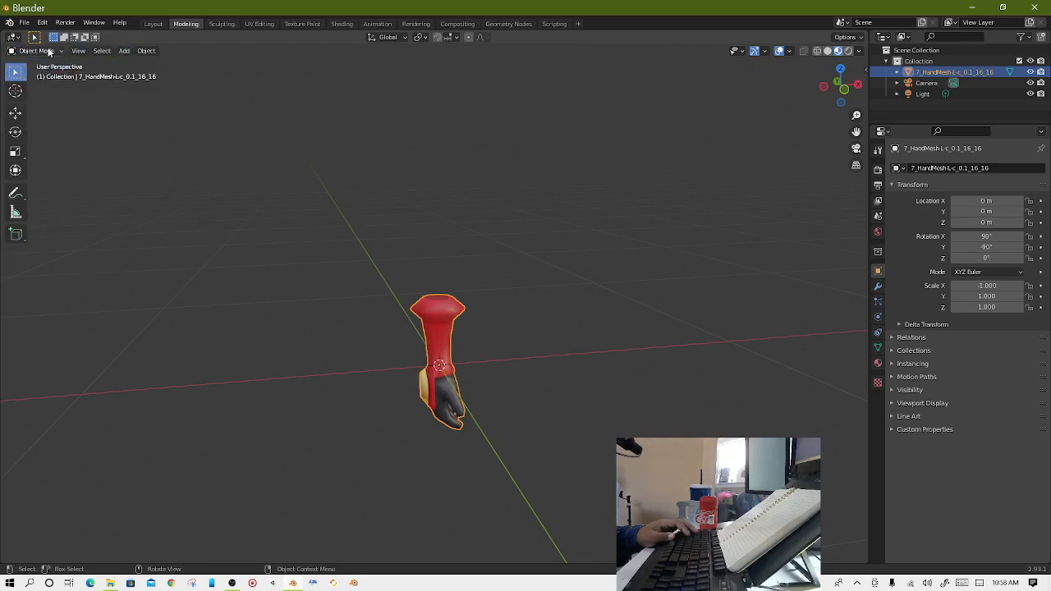
{"action": "left_click", "coordinate": [49, 52]}
{"action": "left_click", "coordinate": [45, 77]}
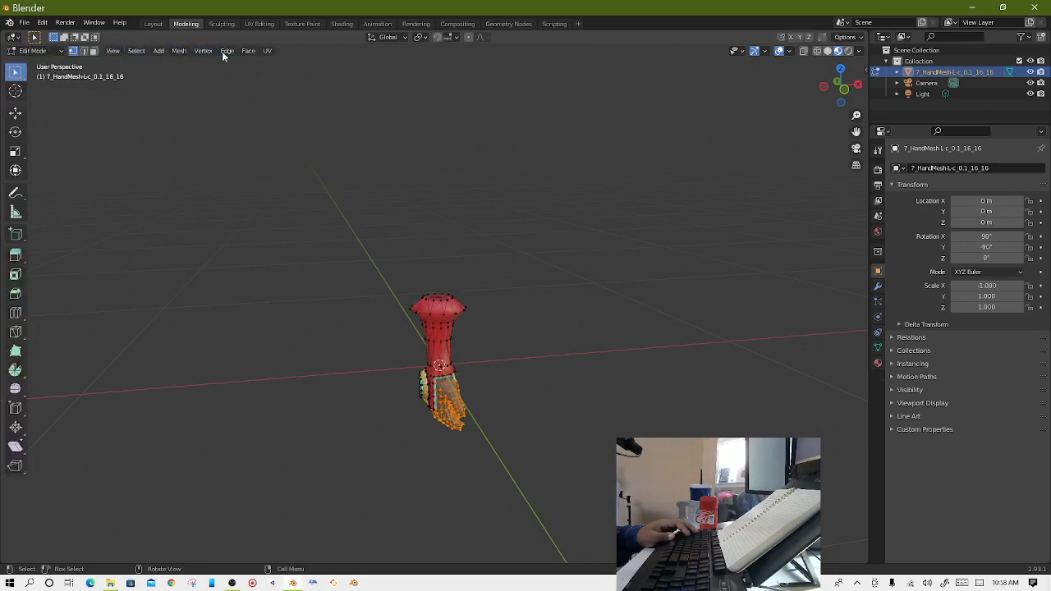
{"action": "scroll", "coordinate": [403, 327], "scroll_direction": "up", "scroll_amount": 1}
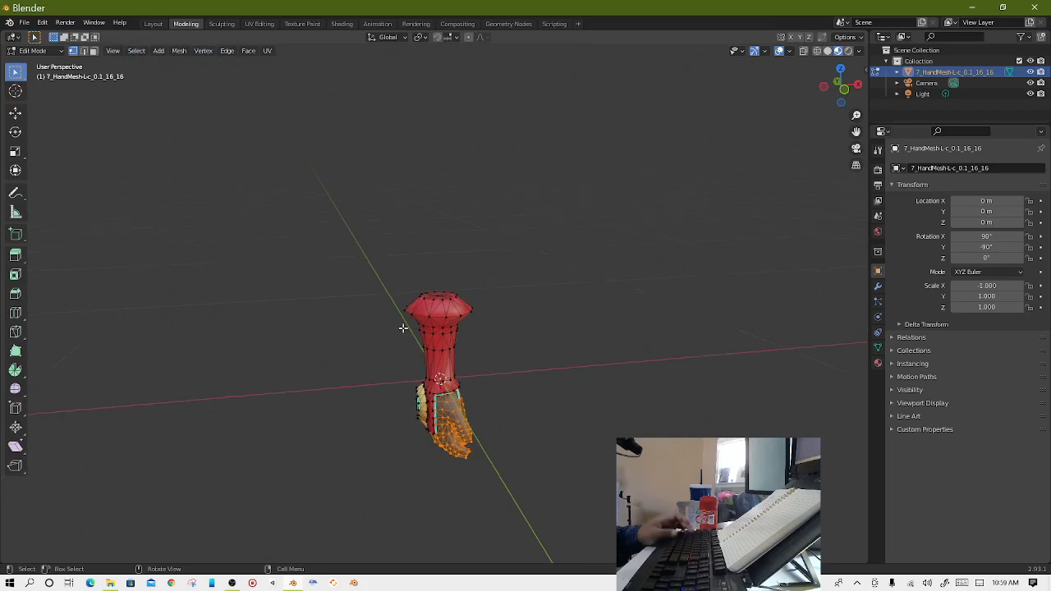
{"action": "key", "text": "a"}
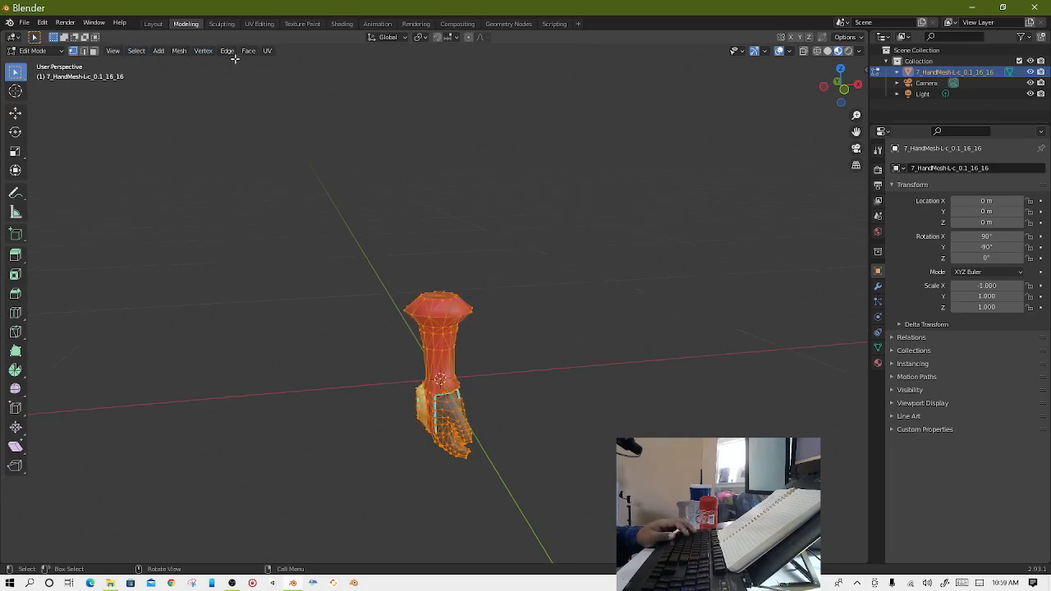
{"action": "left_click", "coordinate": [179, 51]}
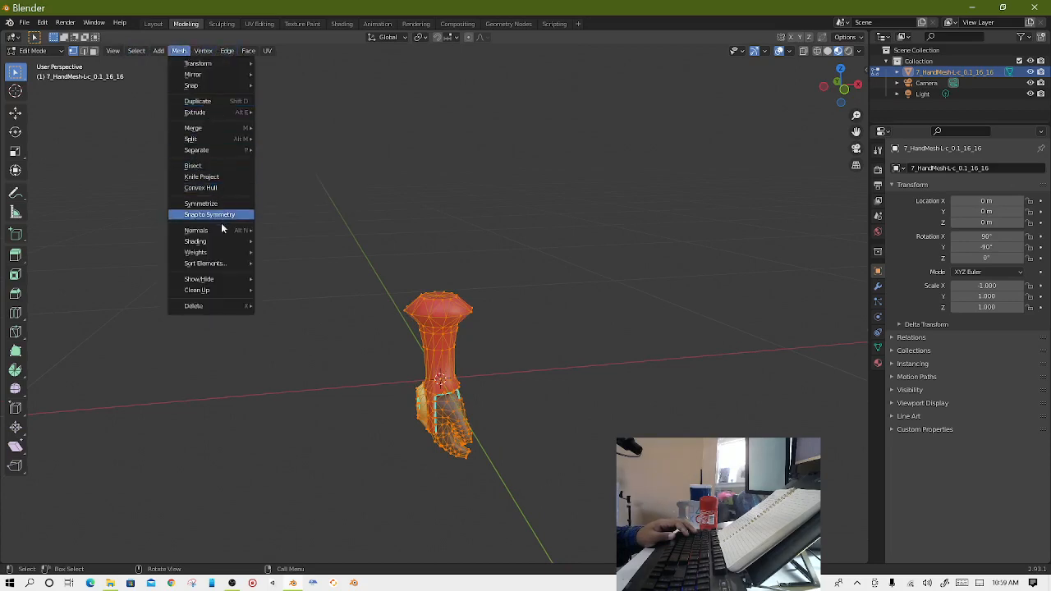
{"action": "mouse_move", "coordinate": [220, 234]}
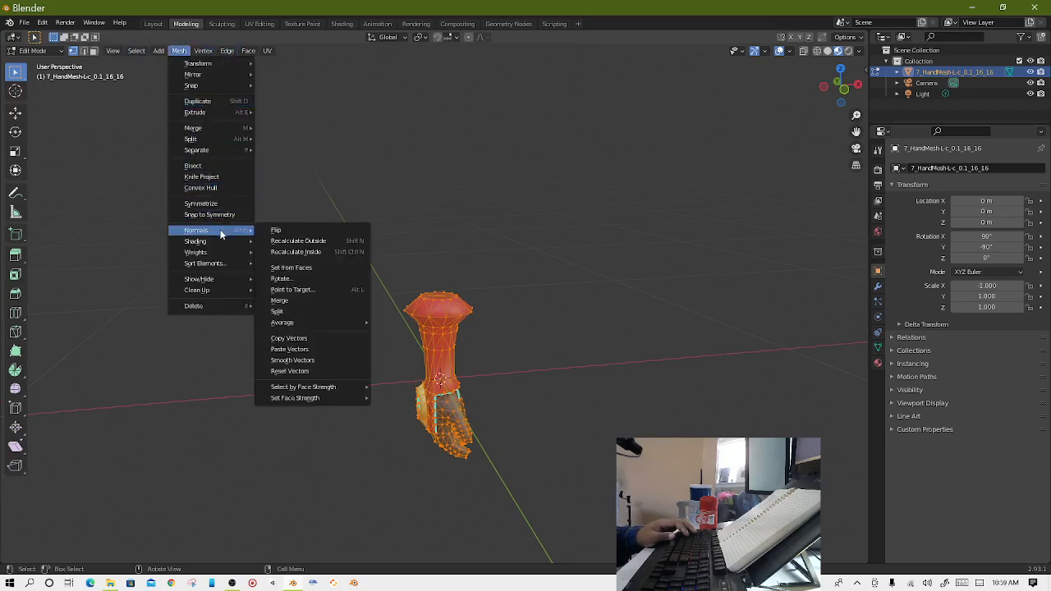
{"action": "left_click", "coordinate": [329, 244]}
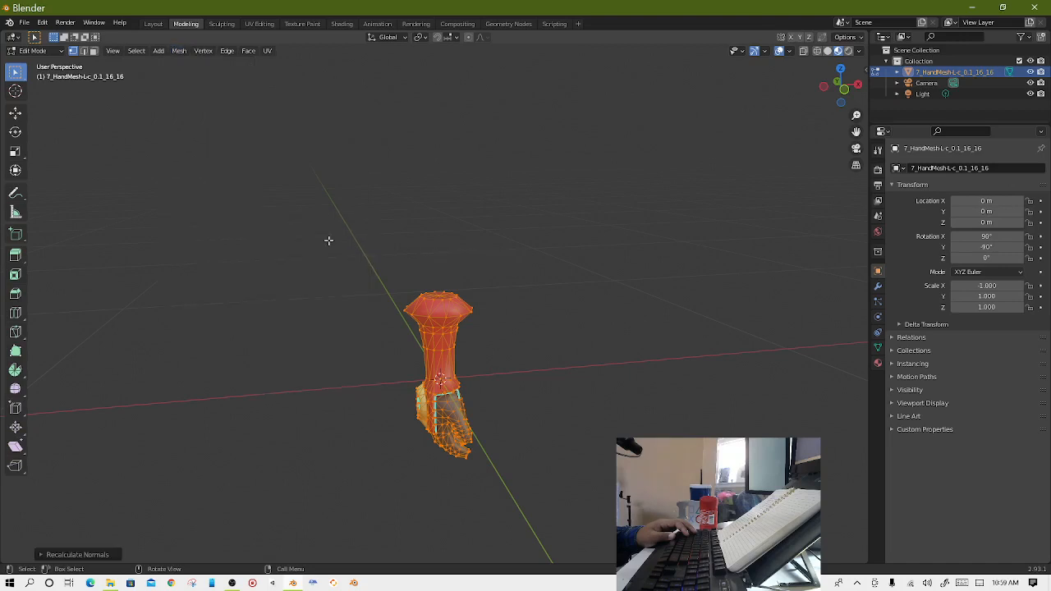
{"action": "left_click", "coordinate": [352, 245]}
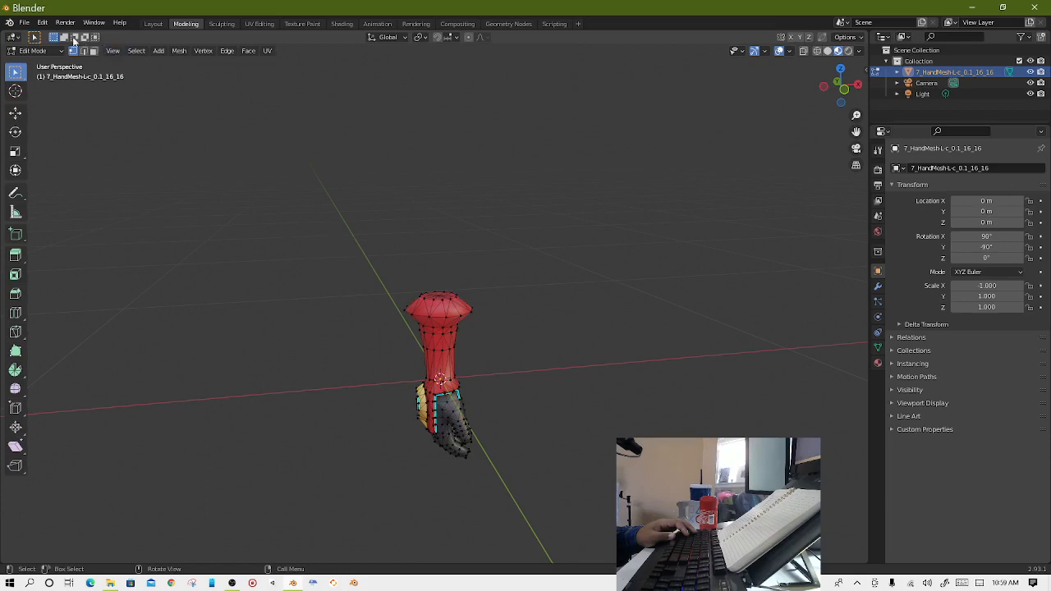
Export the mirrored arm as a Wavefront OBJ named Protoman Glove R.obj in the same folder as the left glove.
{"action": "left_click", "coordinate": [24, 23]}
{"action": "mouse_move", "coordinate": [65, 182]}
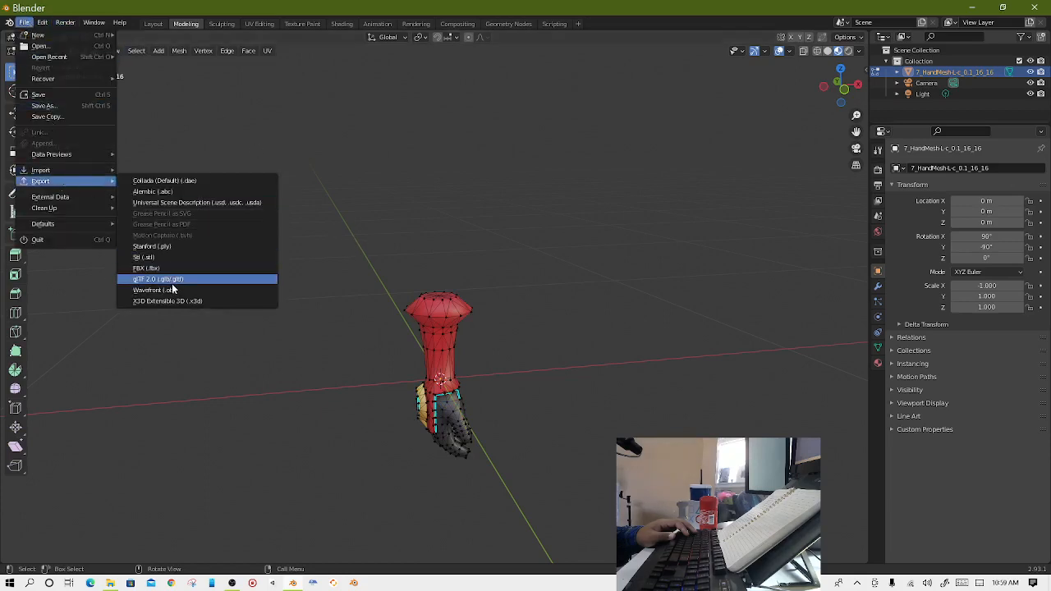
{"action": "left_click", "coordinate": [156, 290]}
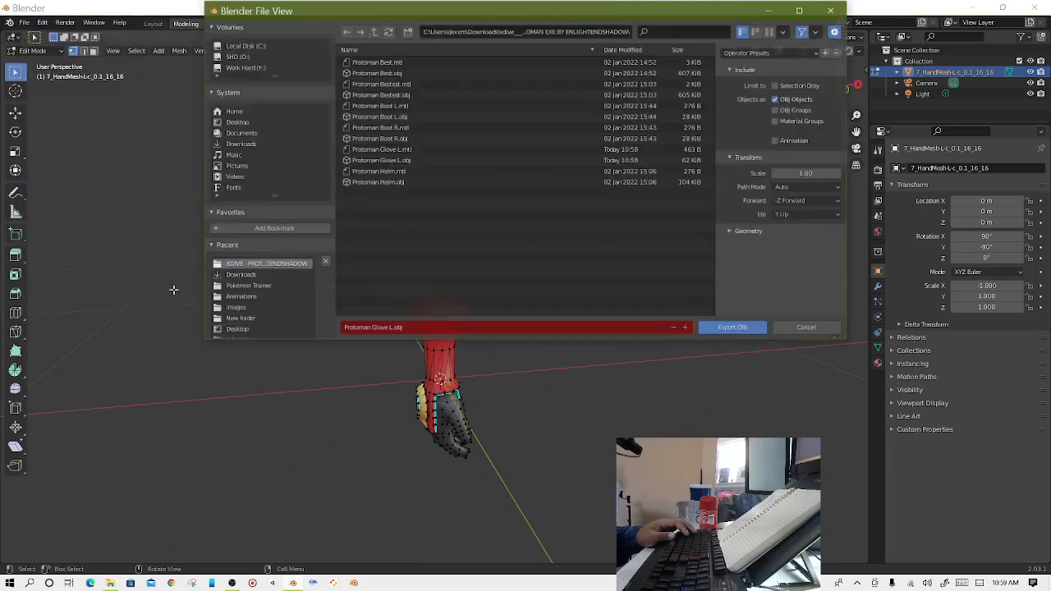
{"action": "left_click", "coordinate": [363, 329]}
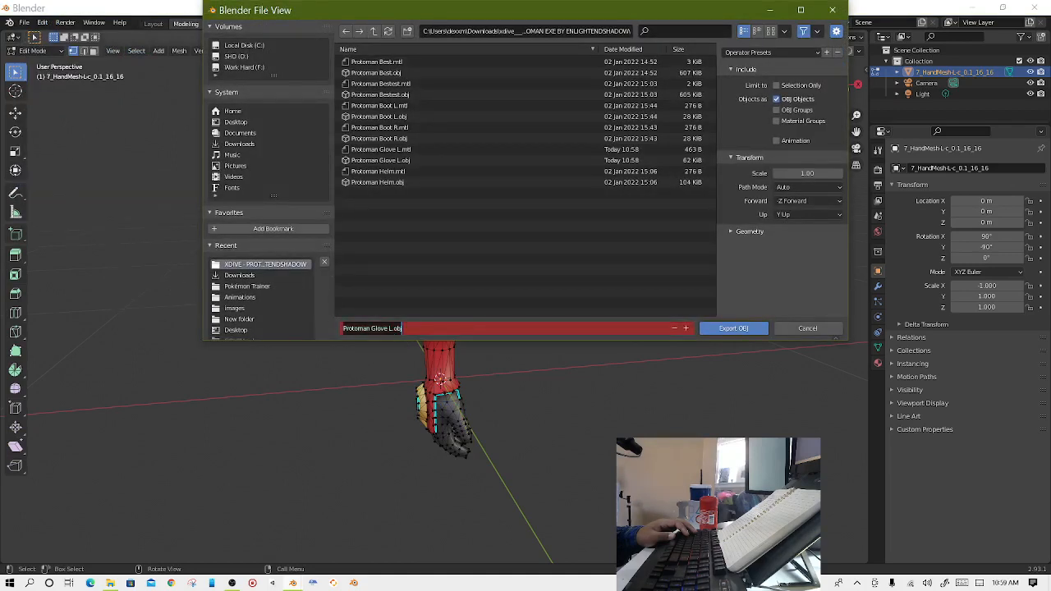
{"action": "left_click", "coordinate": [391, 328]}
{"action": "key", "text": "BackSpace"}
{"action": "key", "text": "BackSpace"}
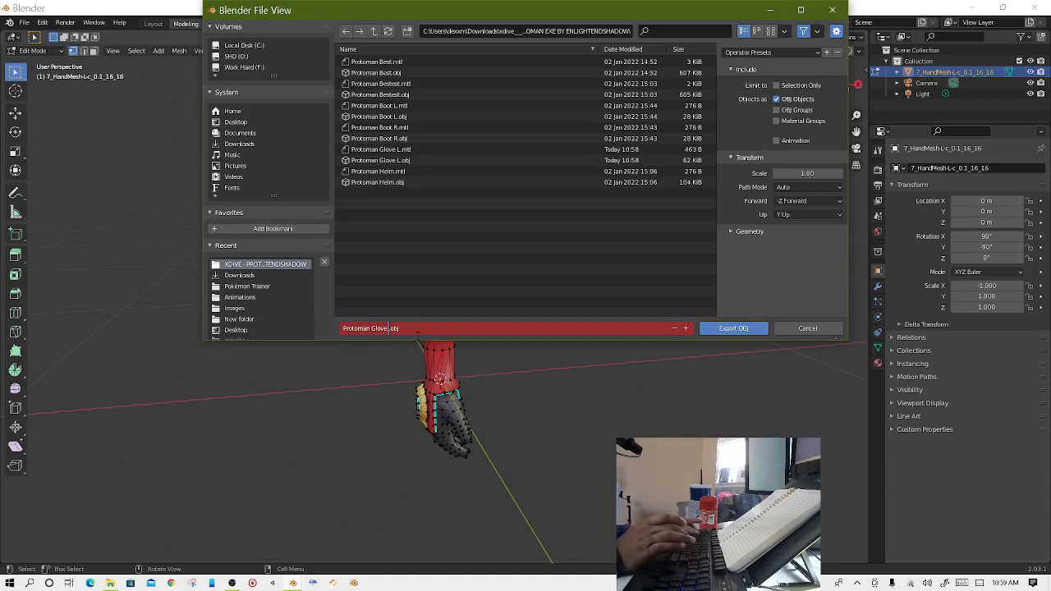
{"action": "type", "text": "R"}
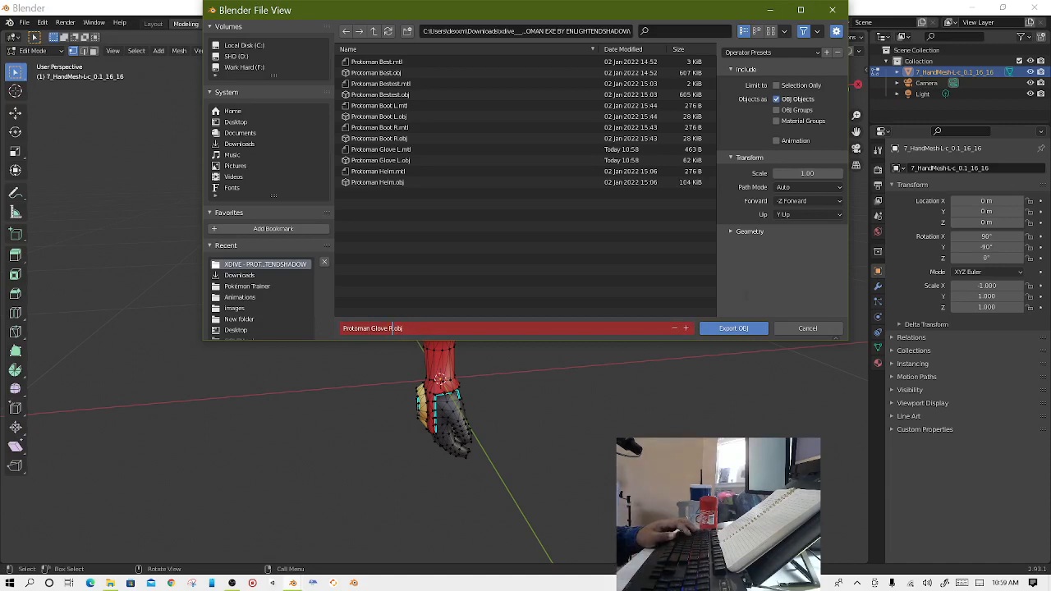
{"action": "key", "text": "Return"}
{"action": "left_click", "coordinate": [735, 328]}
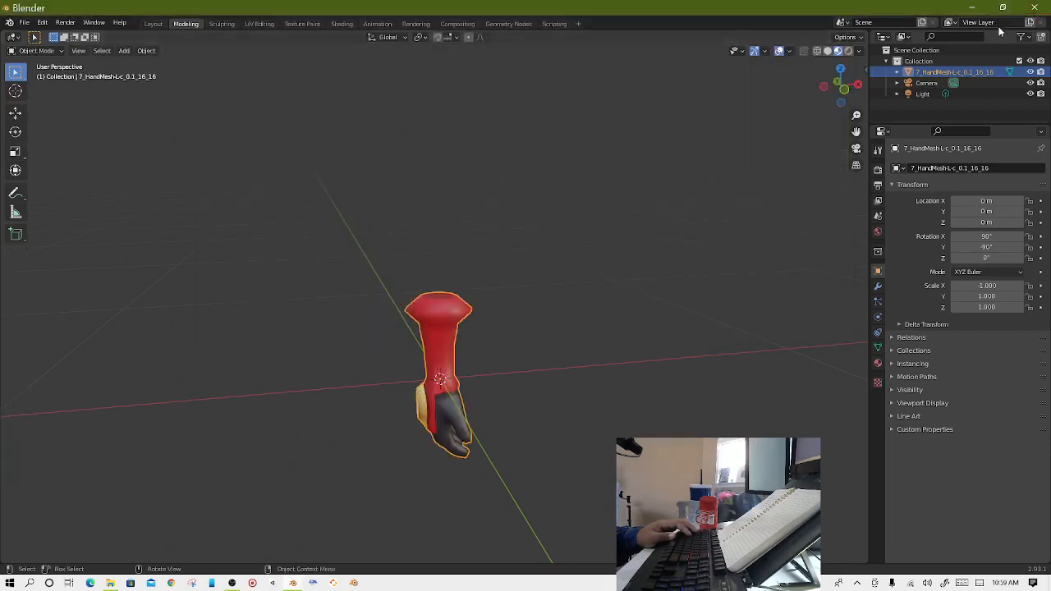
Close Blender without saving the untitled scene and move the DaVinci Resolve desktop shortcut up directly beneath the New folder archive.
{"action": "left_click", "coordinate": [1040, 7]}
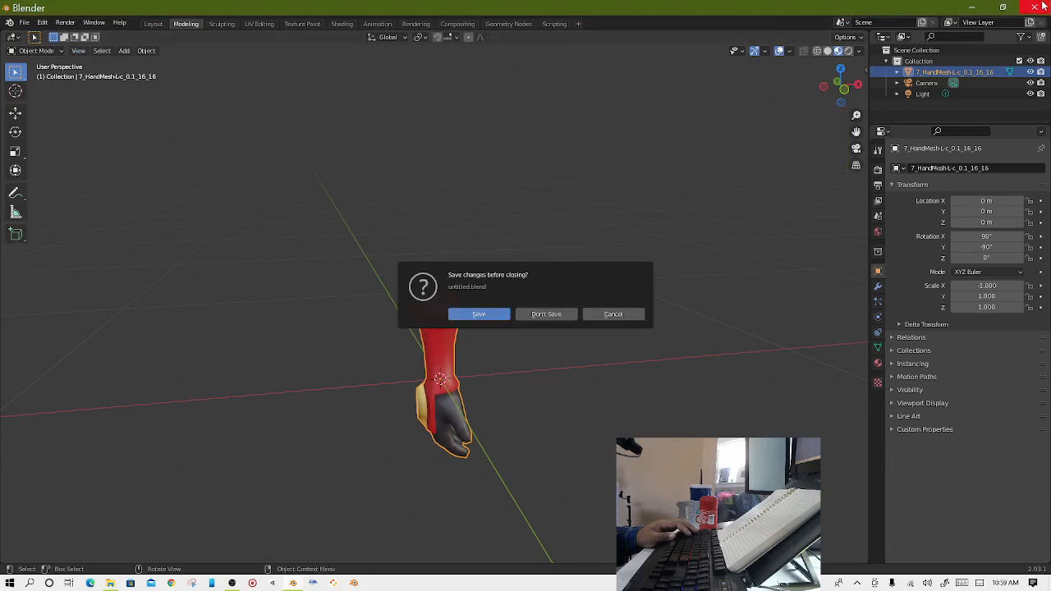
{"action": "left_click", "coordinate": [572, 314]}
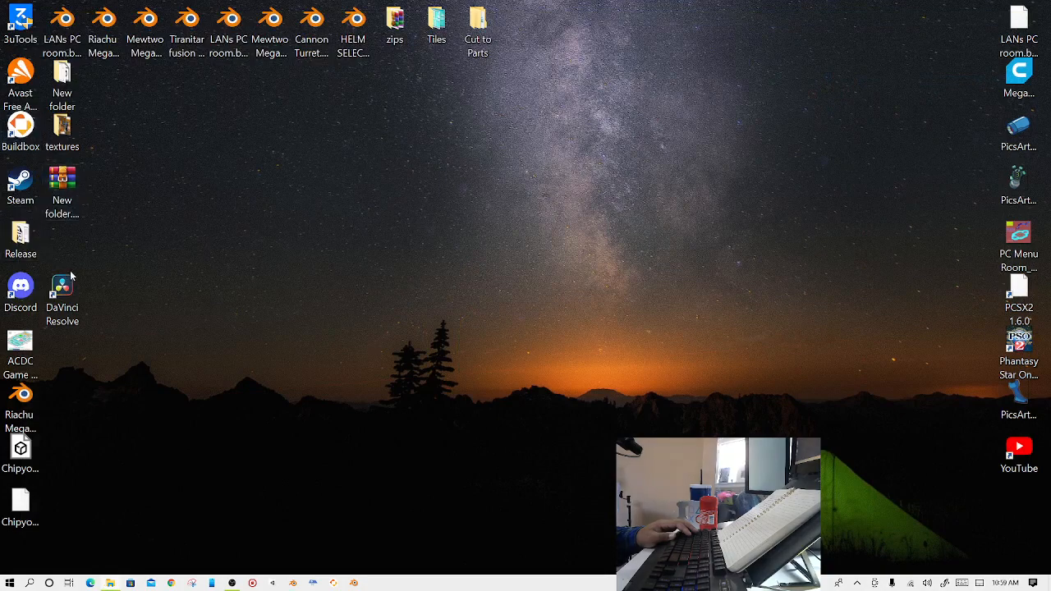
{"action": "left_click_drag", "start_coordinate": [66, 294], "coordinate": [64, 244]}
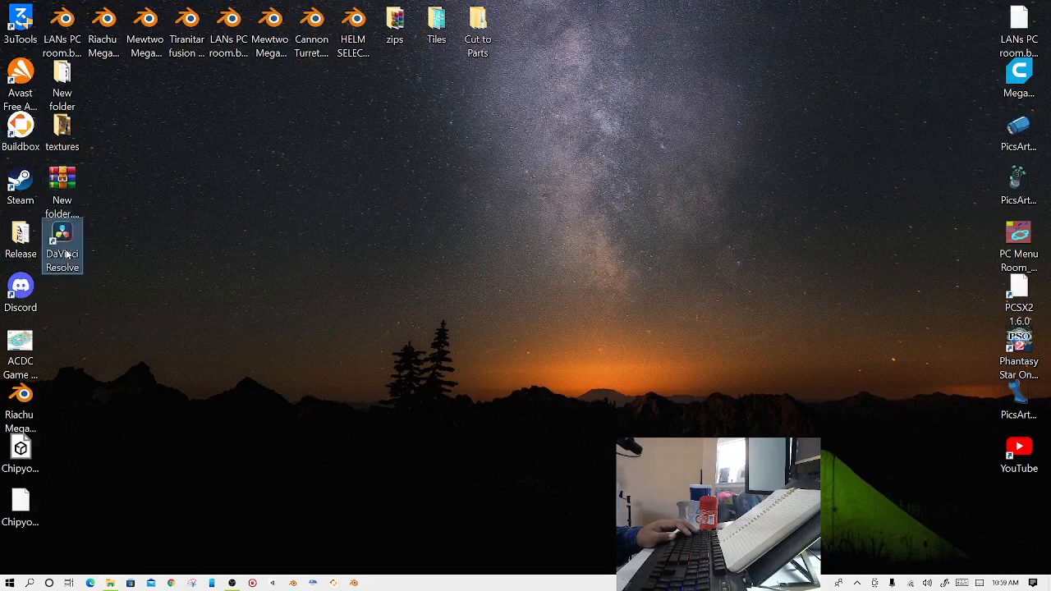